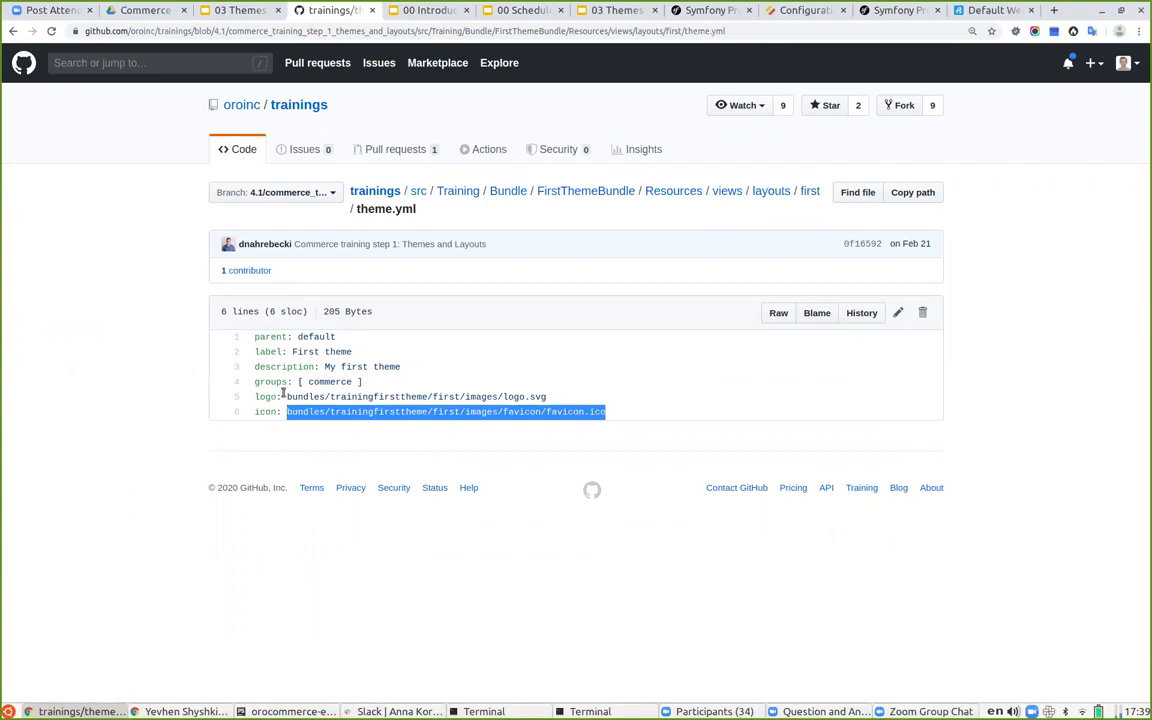
Review the Acme logo and hint text in the storefront homepage's header against the task list in the Themes and Layouts practice slides
click(247, 442)
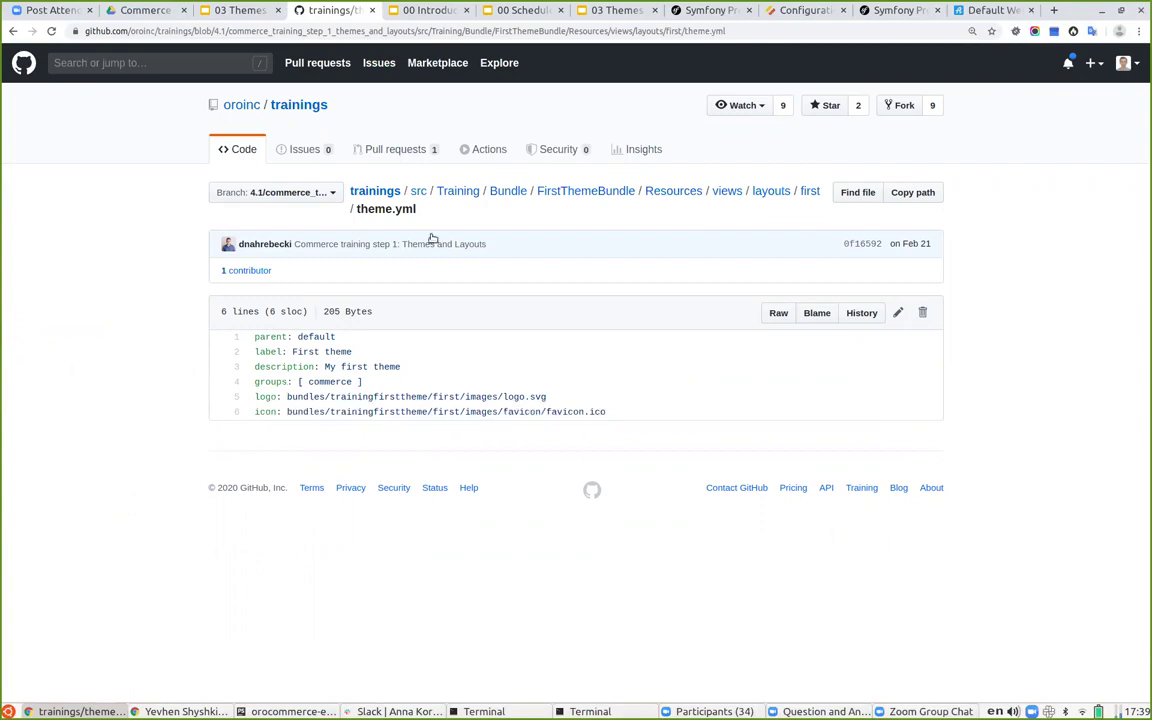
click(983, 12)
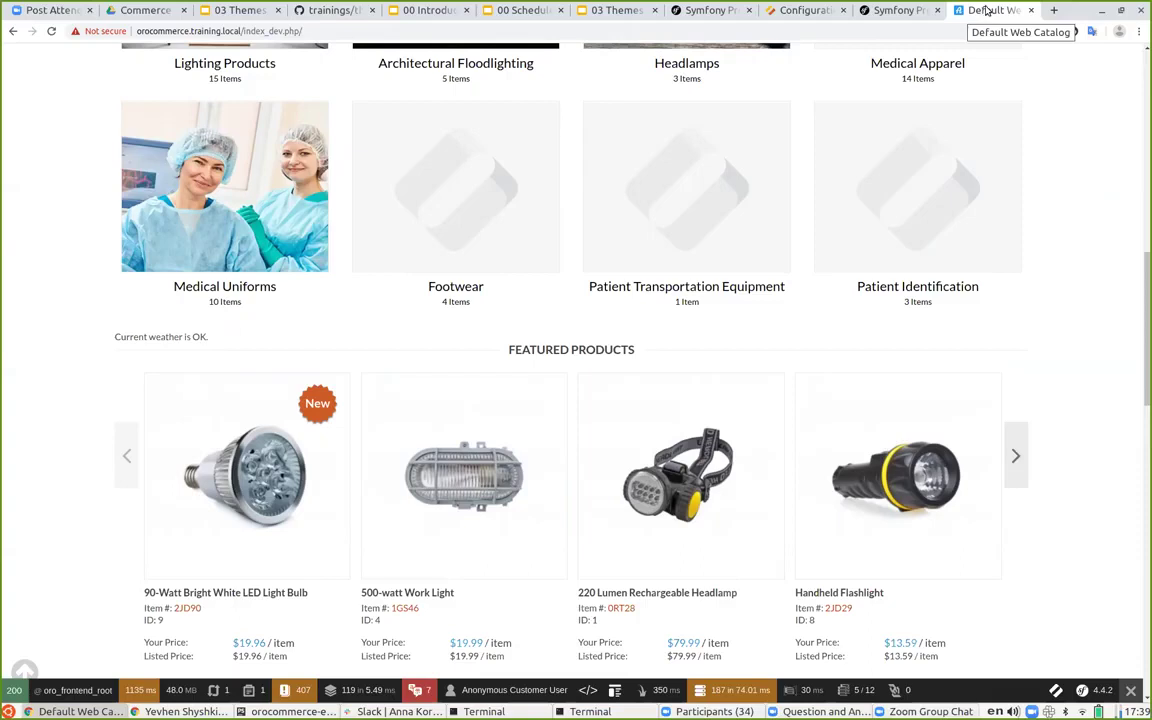
scroll(586, 195, up, 10)
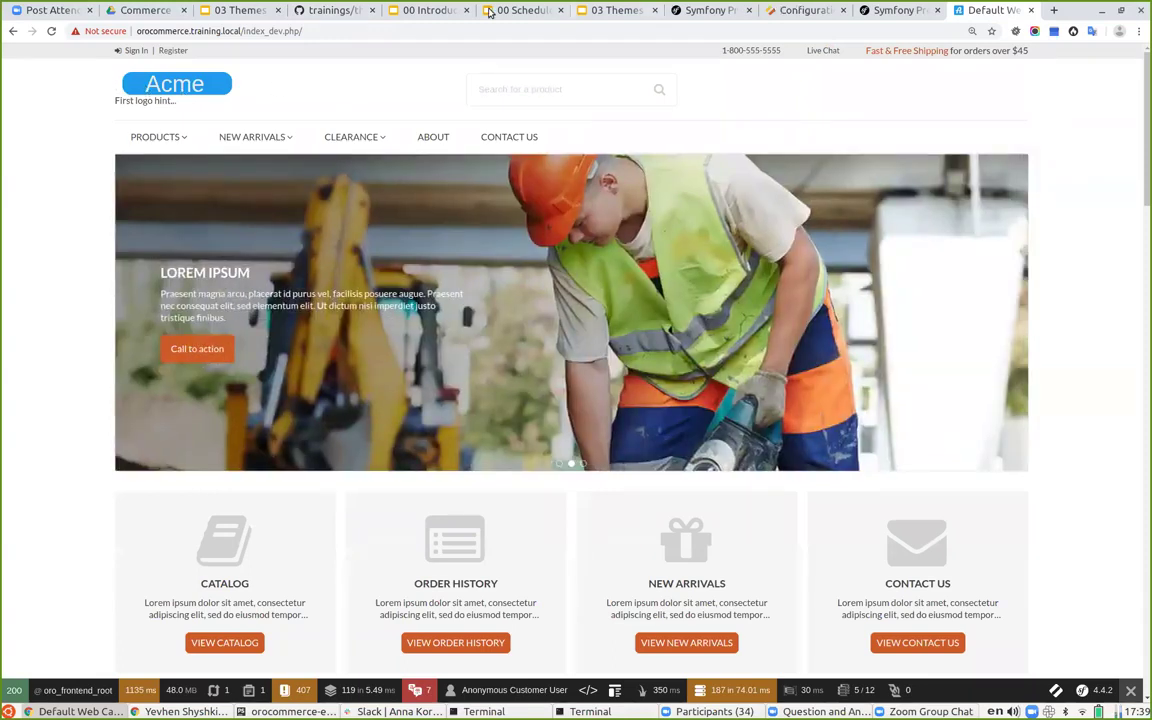
click(295, 10)
click(245, 8)
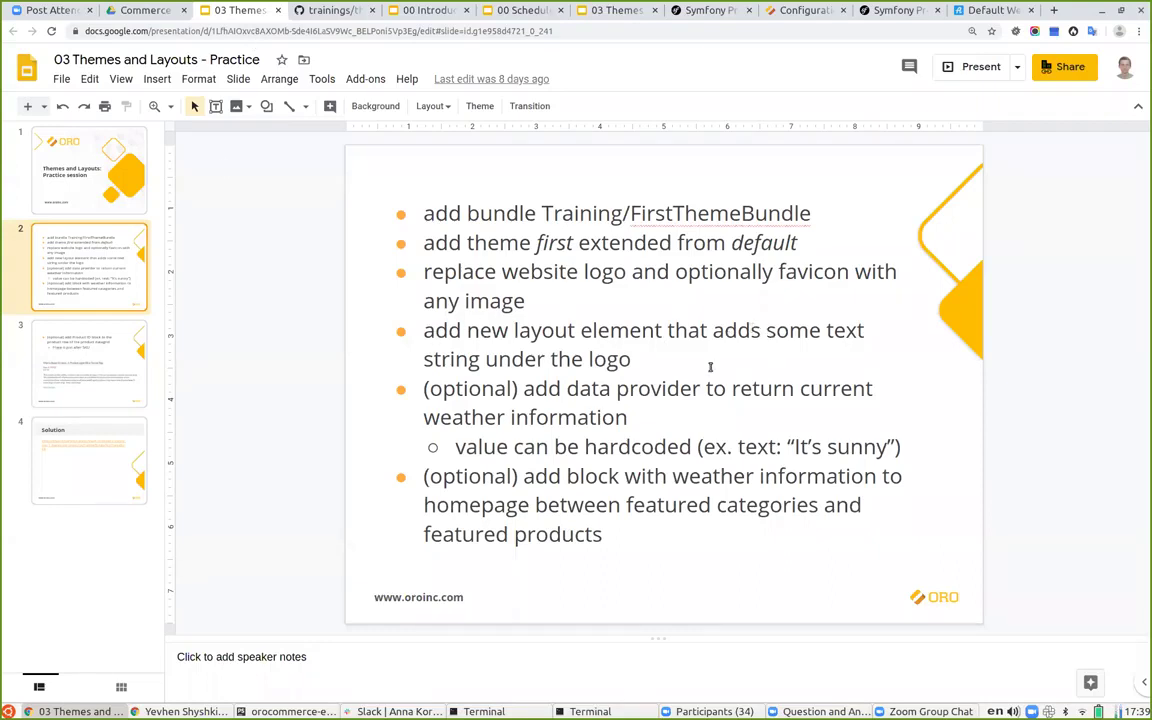
click(318, 11)
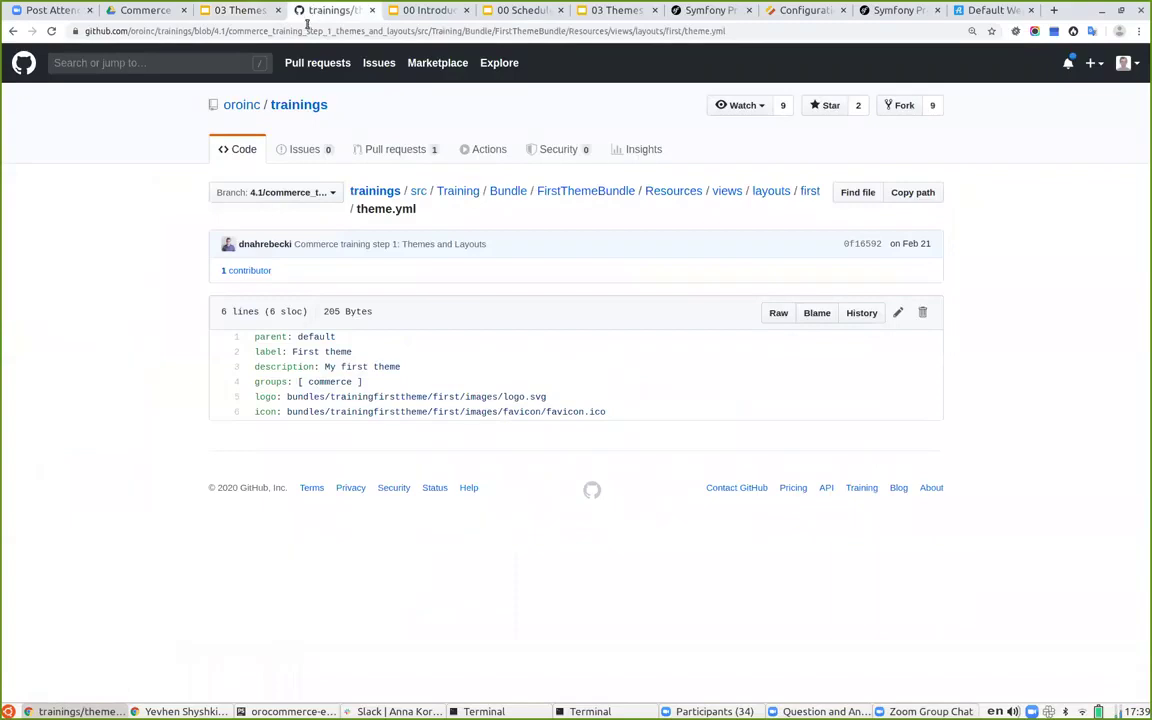
click(985, 10)
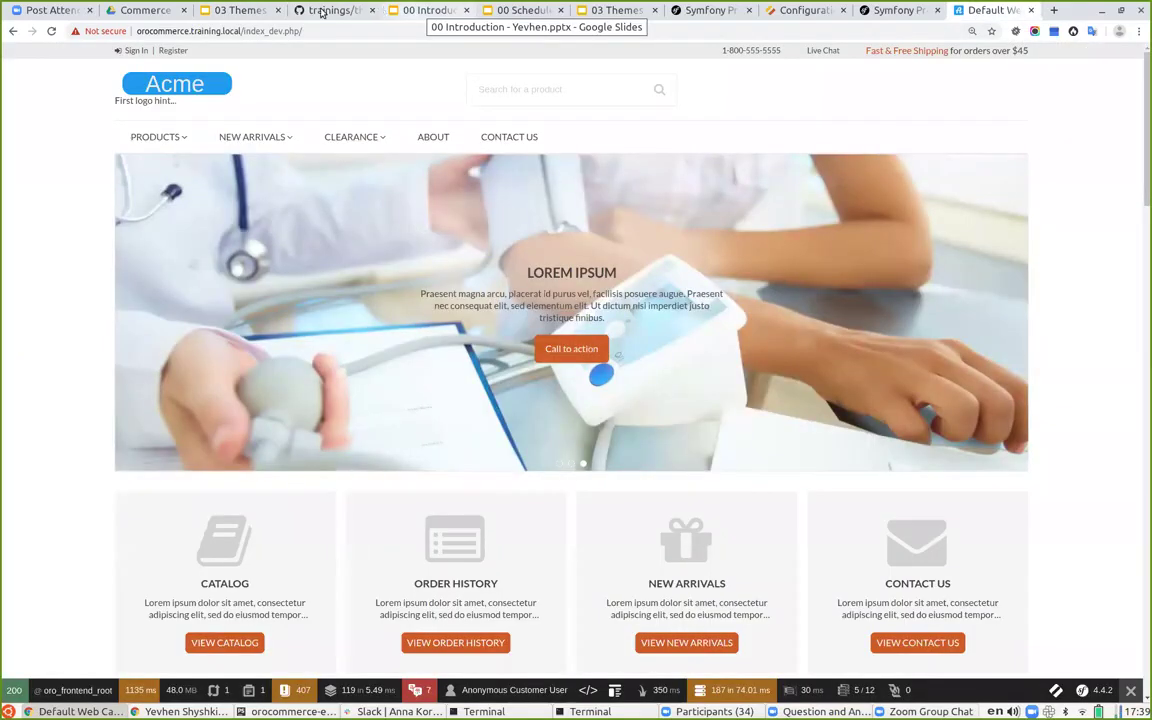
click(240, 10)
Return to the trainings repository on GitHub and open logo.yml from the first theme's page folder
click(318, 10)
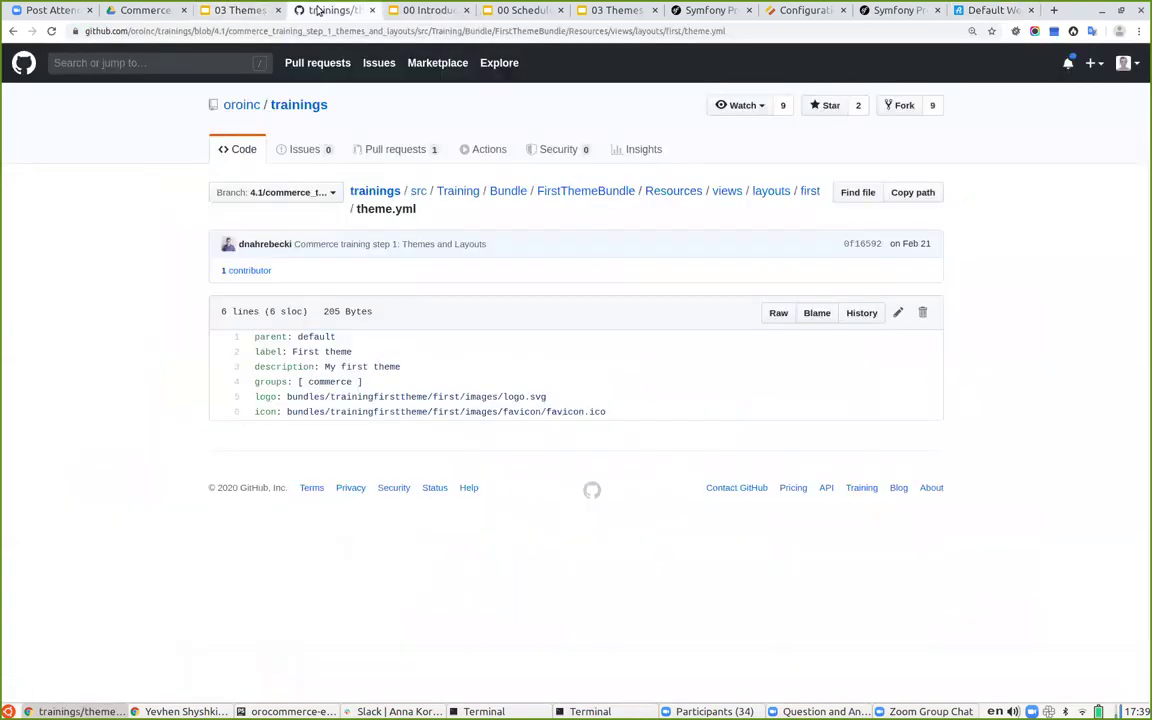
click(12, 31)
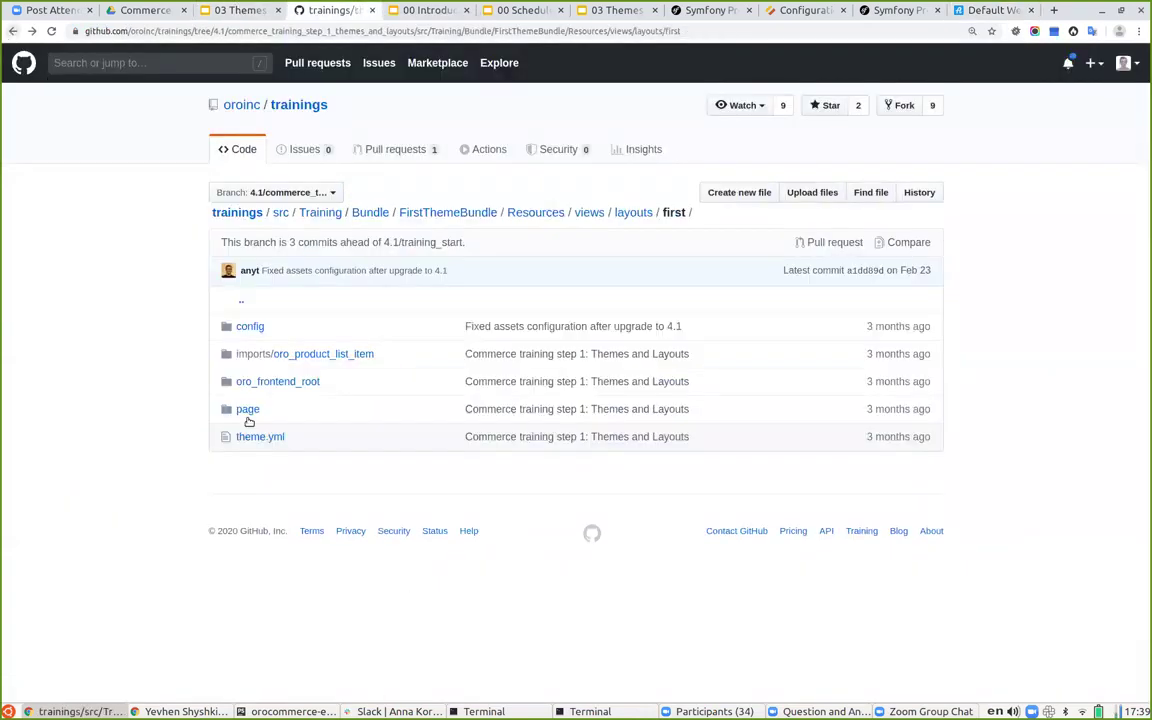
click(247, 409)
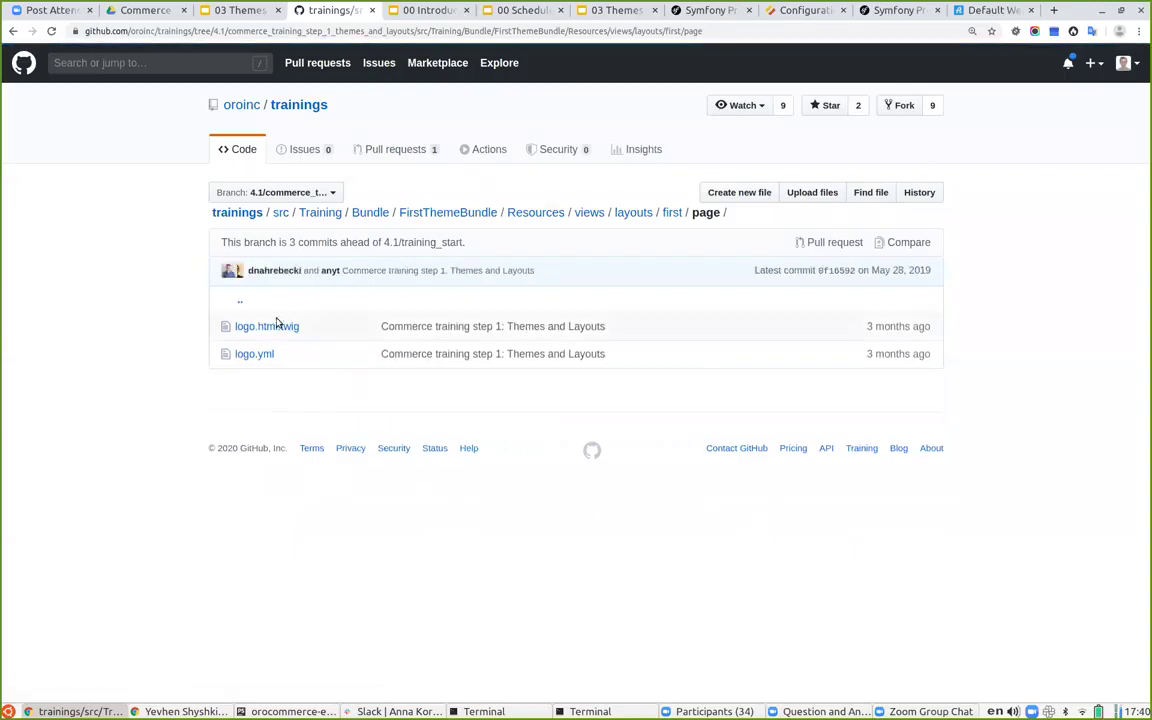
click(253, 355)
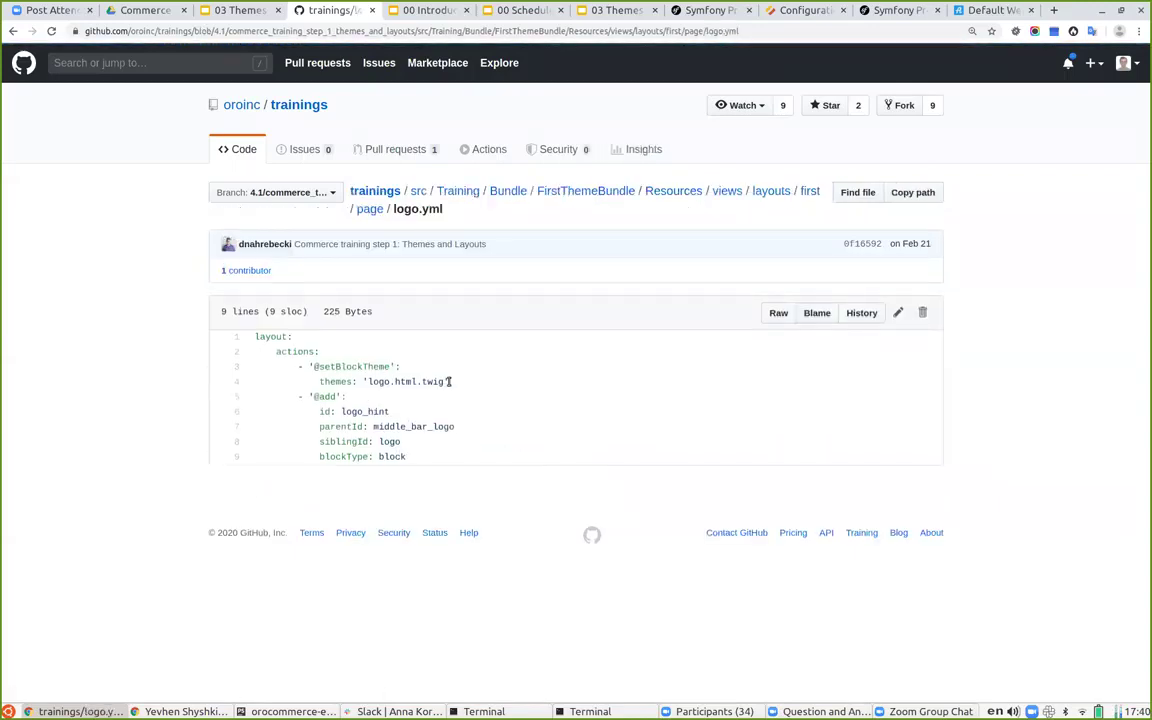
drag(443, 382, 368, 382)
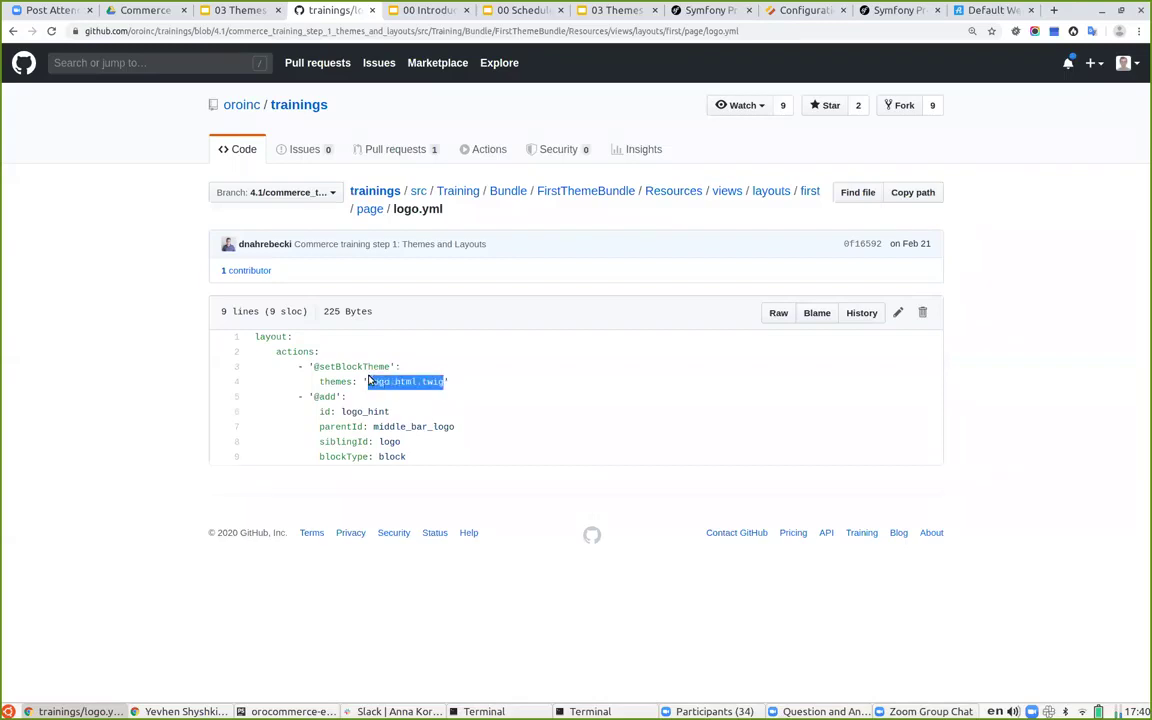
drag(443, 382, 368, 382)
click(365, 437)
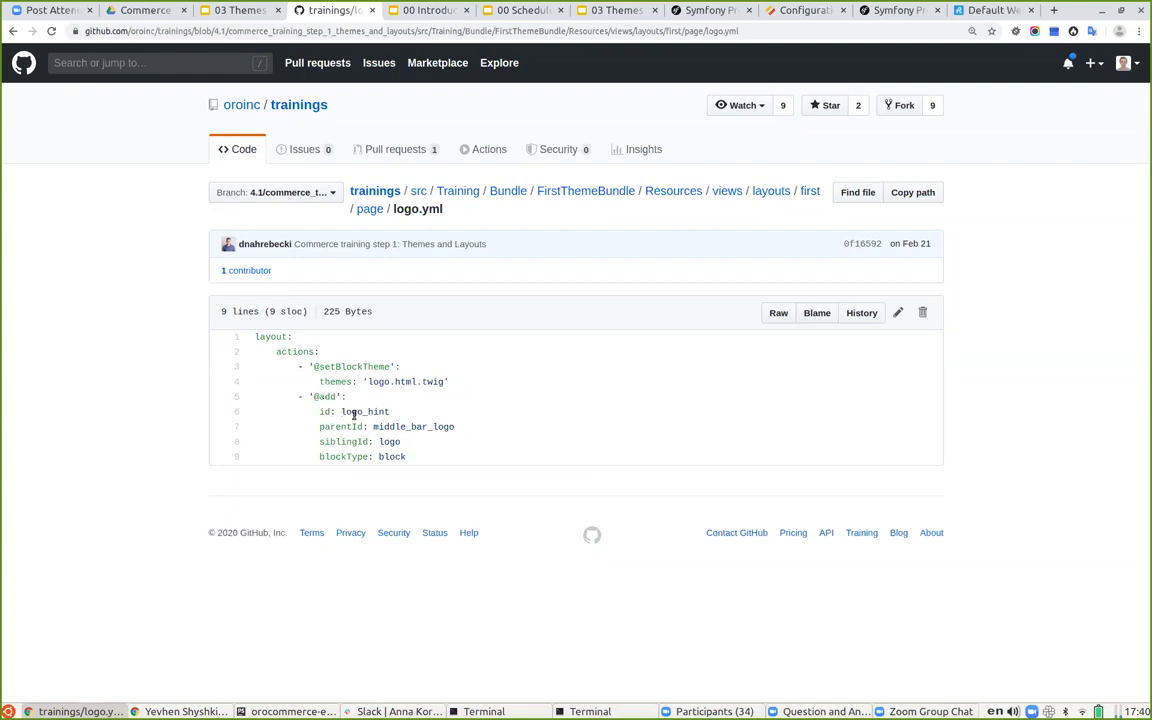
double_click(352, 412)
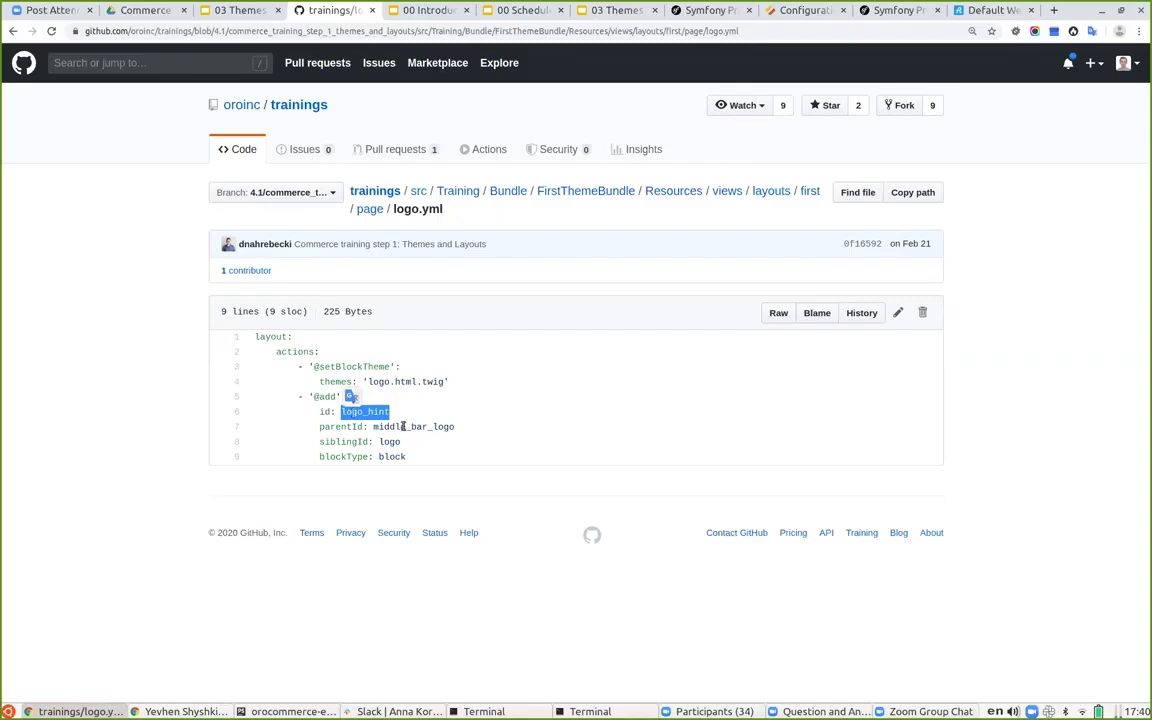
double_click(394, 427)
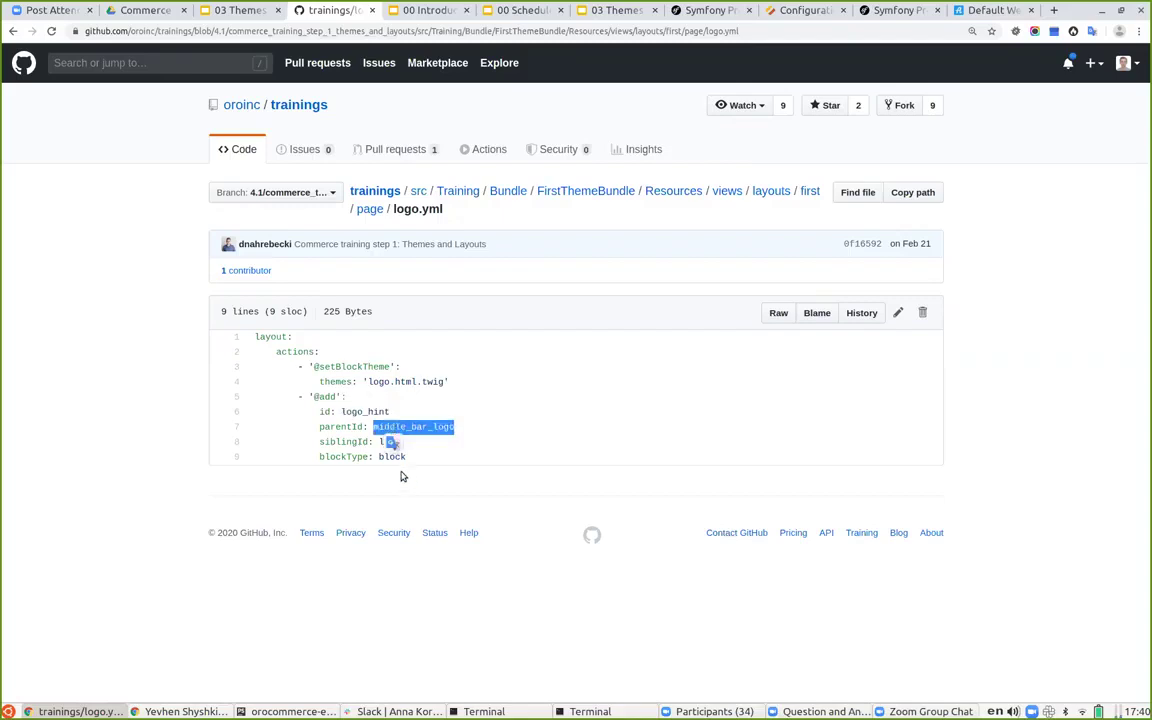
click(344, 444)
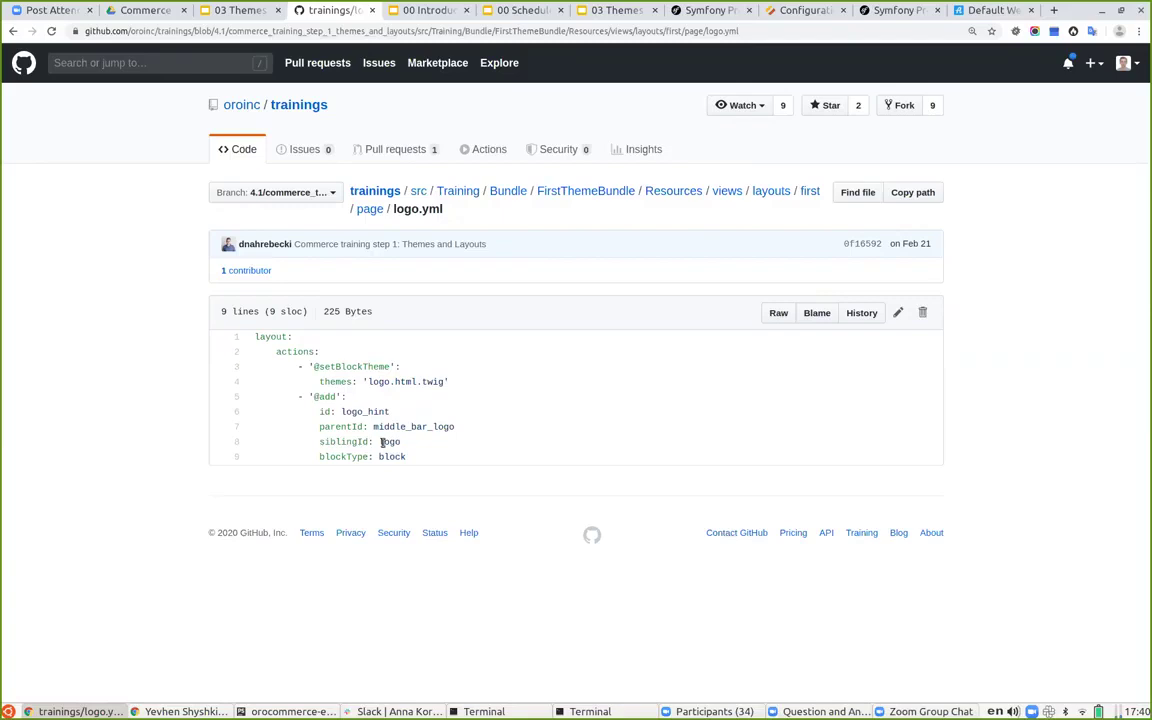
double_click(390, 442)
click(390, 457)
double_click(390, 457)
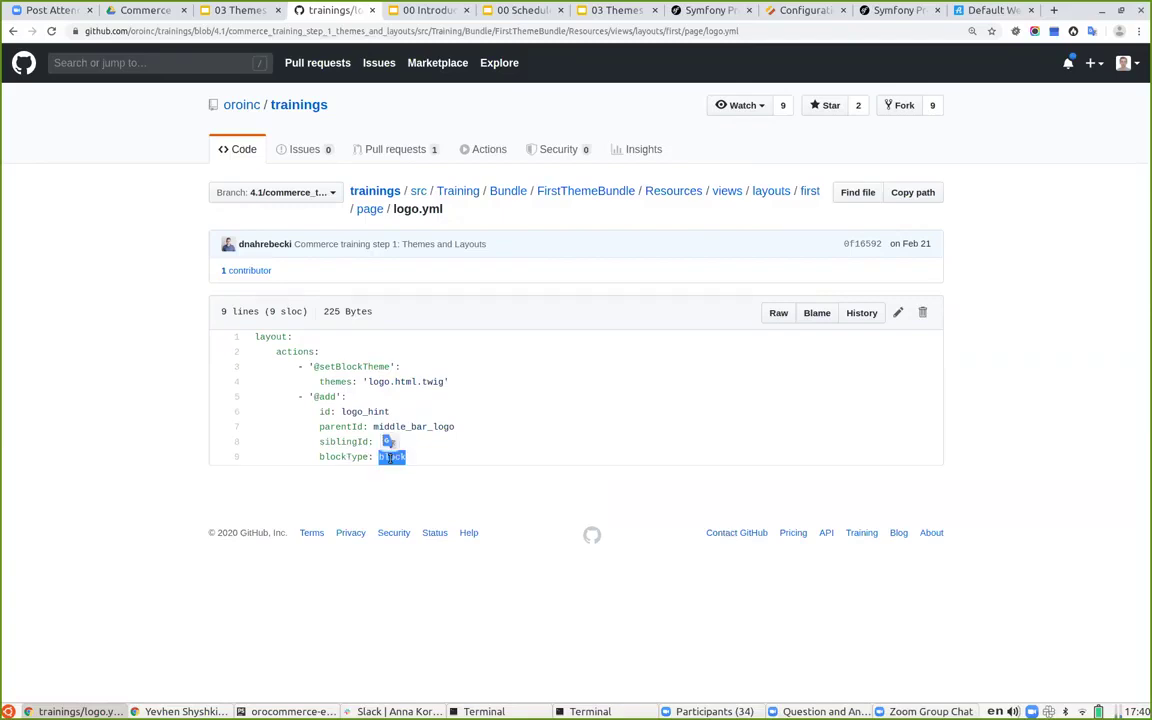
click(511, 448)
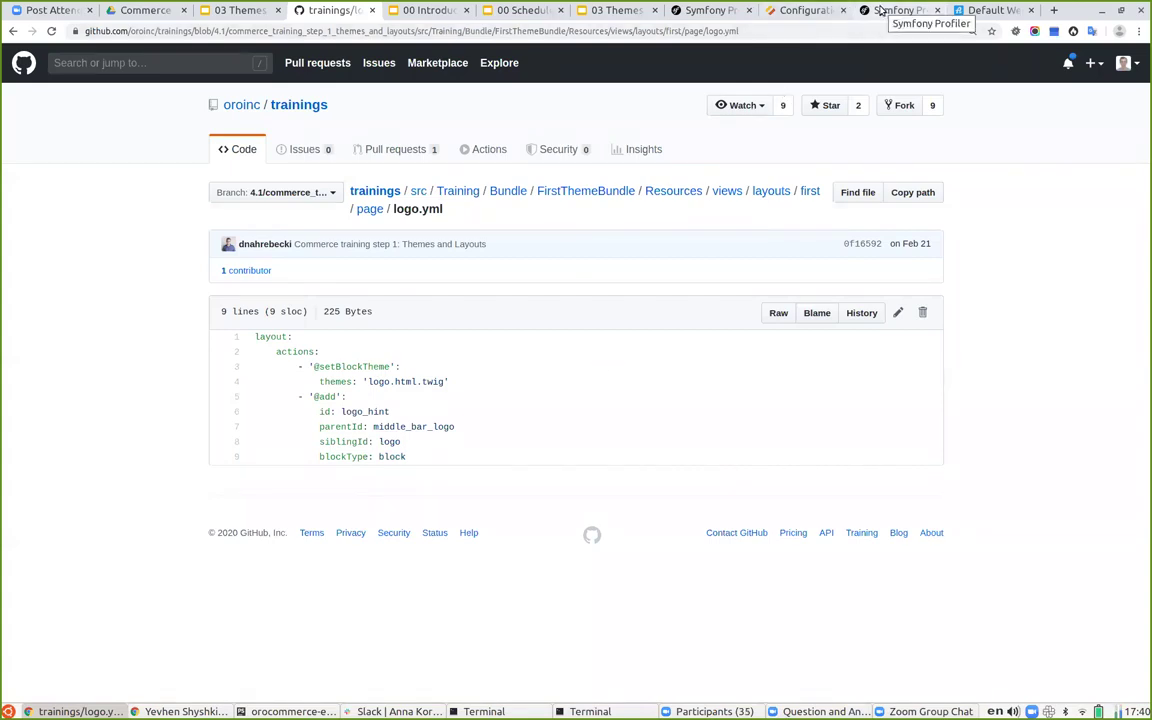
Switch to the training storefront's Symfony Profiler and search its layout tree for "logo"
click(727, 9)
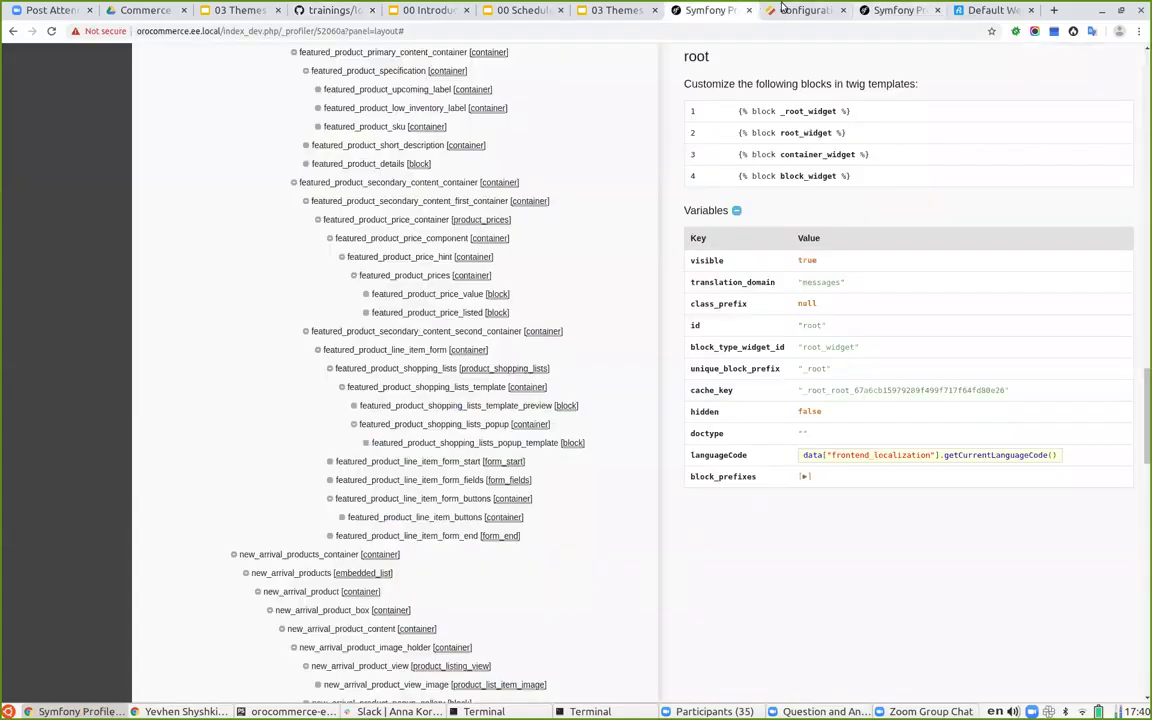
click(747, 10)
click(797, 10)
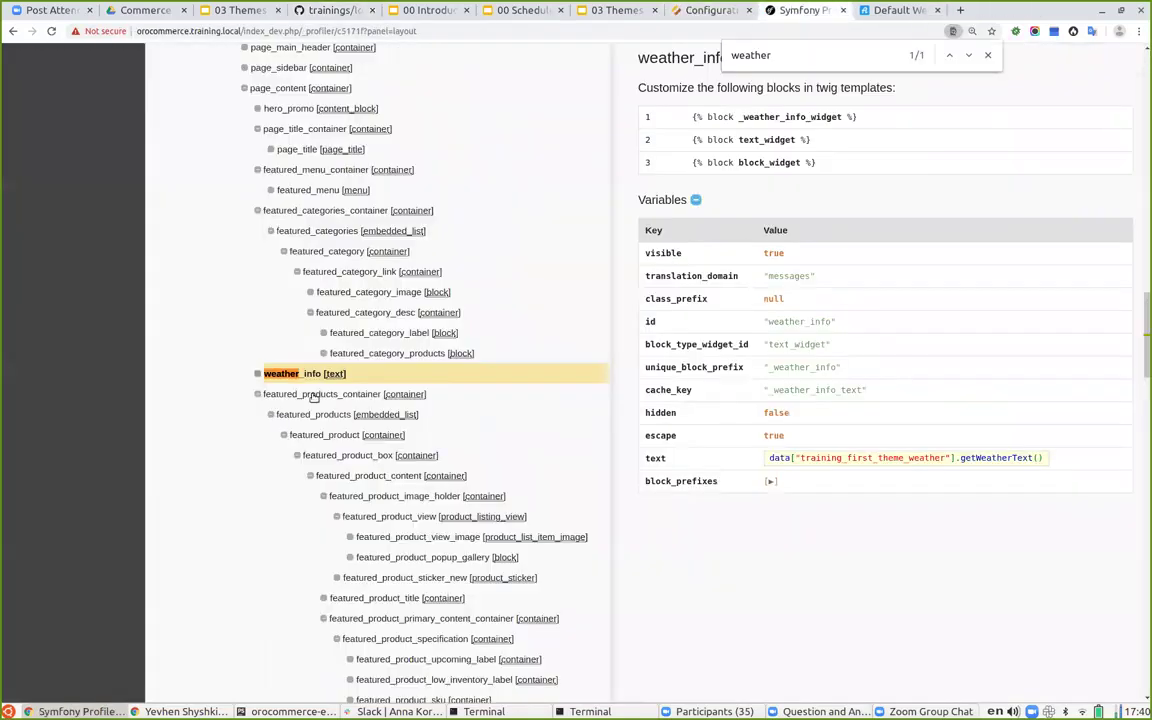
scroll(325, 327, up, 9)
double_click(760, 55)
text(l)
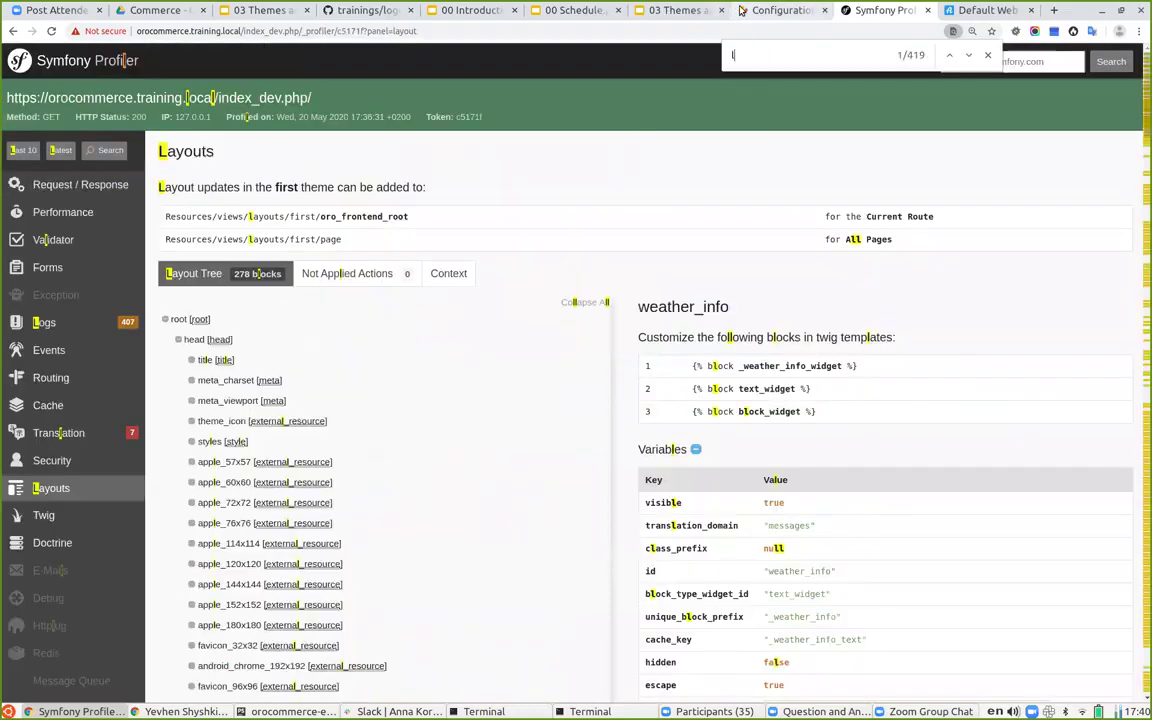
text(ogo)
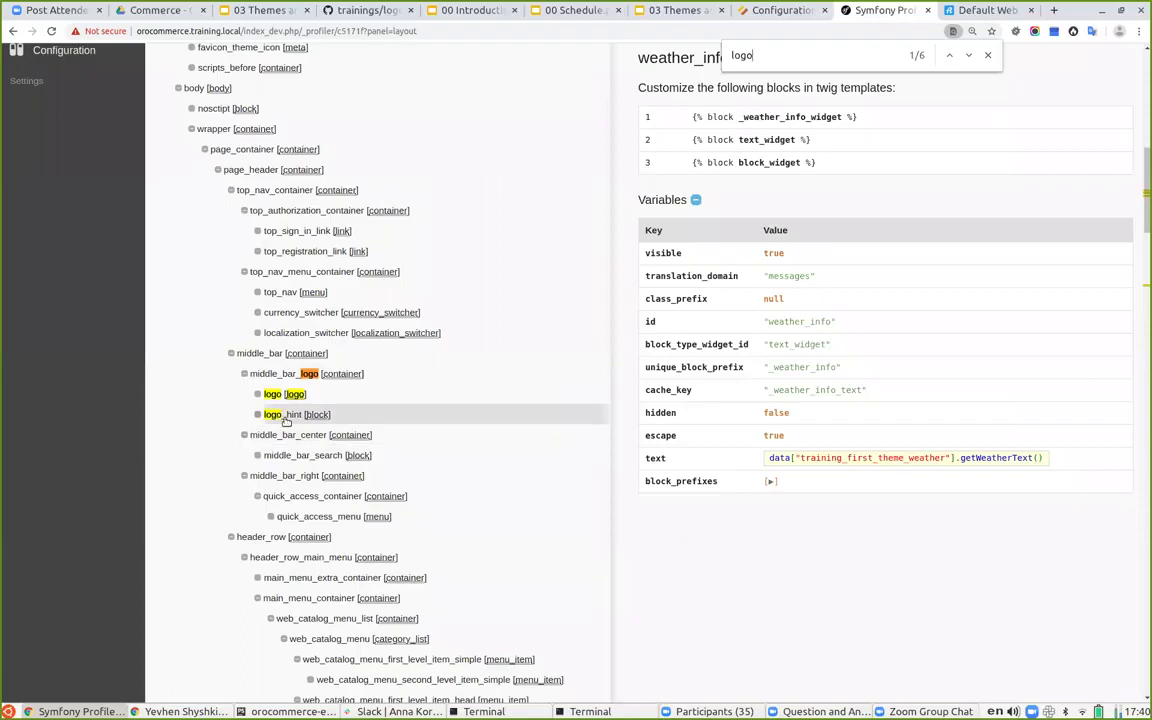
Compare the twig blocks and variables of the logo and logo_hint blocks under middle_bar_logo, ending on logo_hint
click(288, 415)
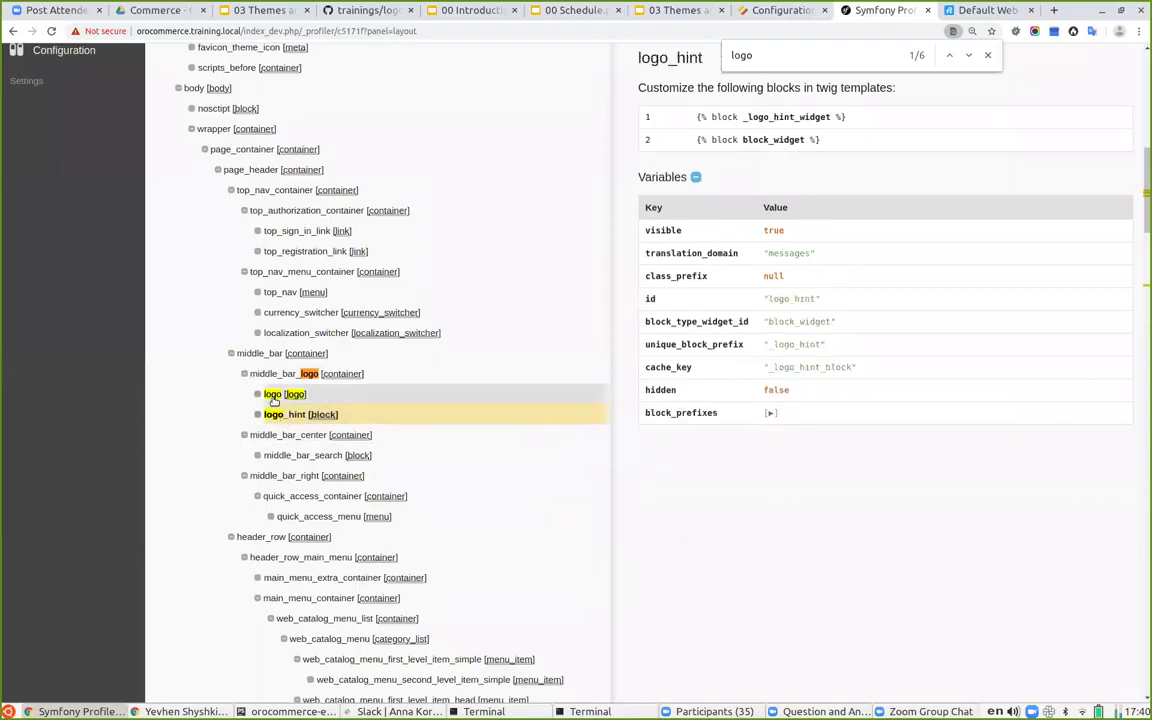
click(273, 397)
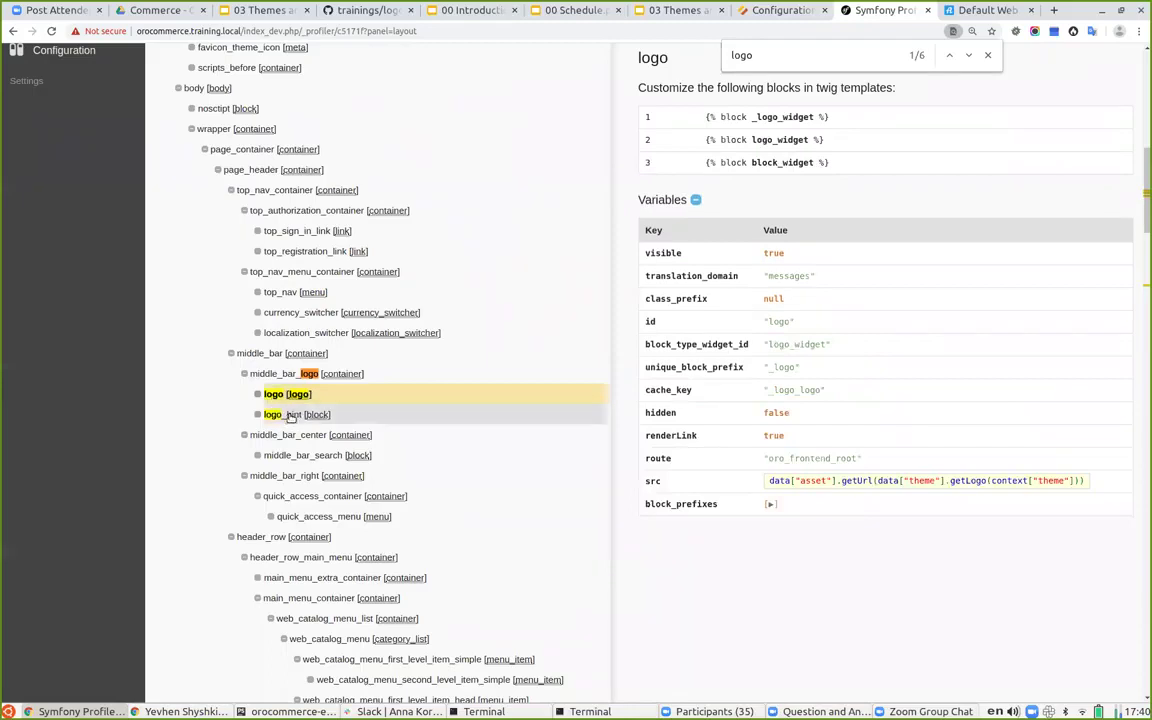
click(287, 418)
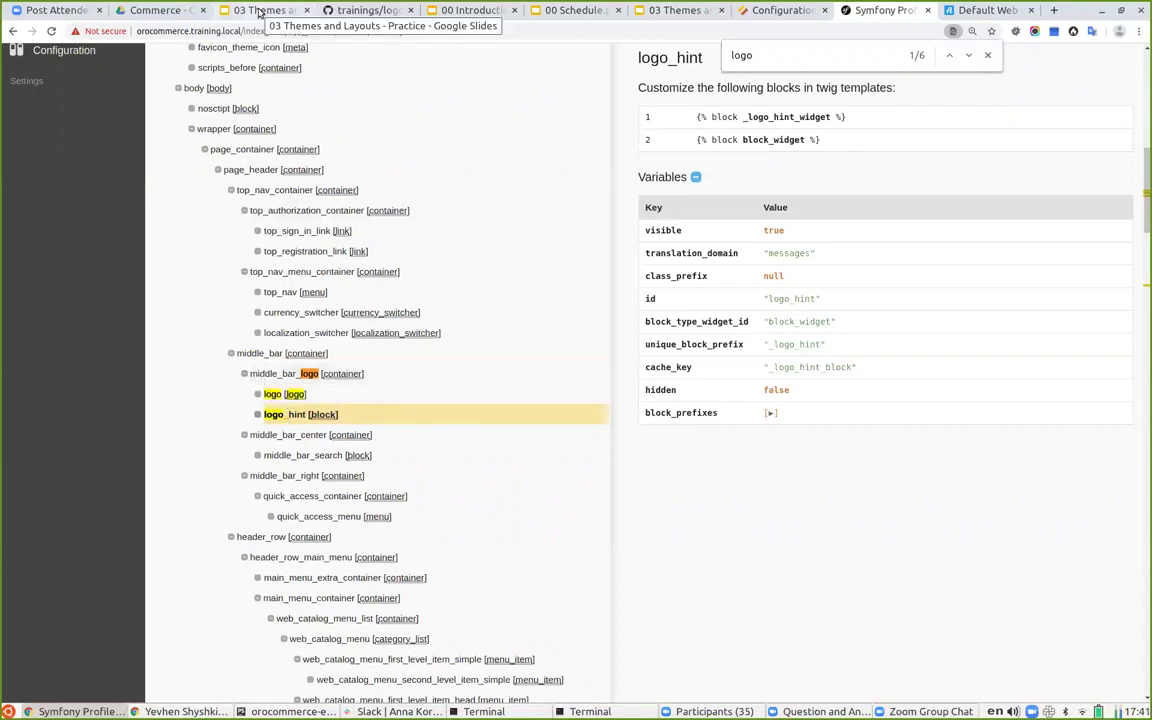
click(338, 13)
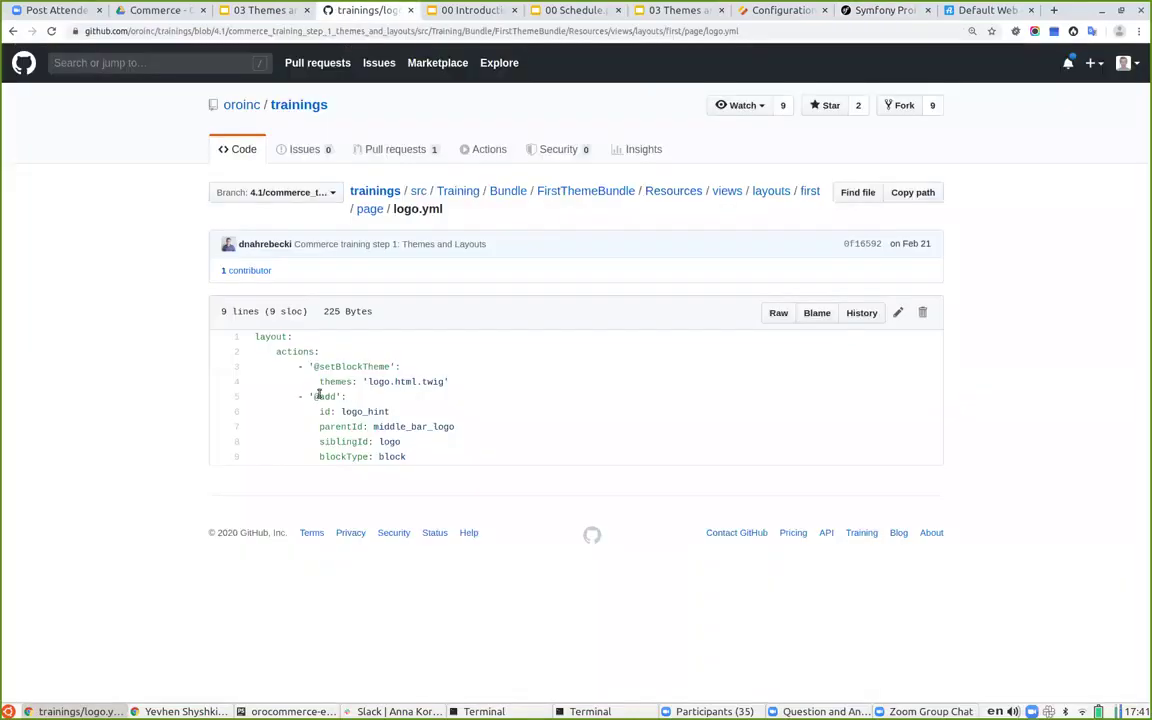
drag(309, 396, 412, 459)
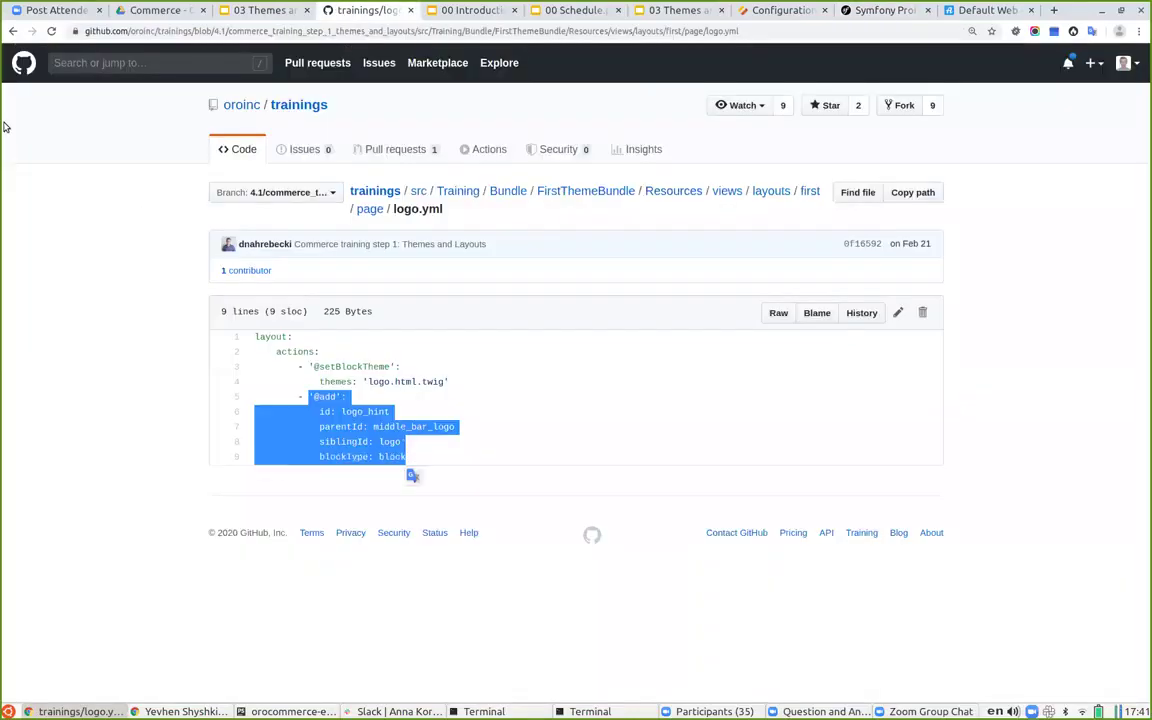
click(388, 387)
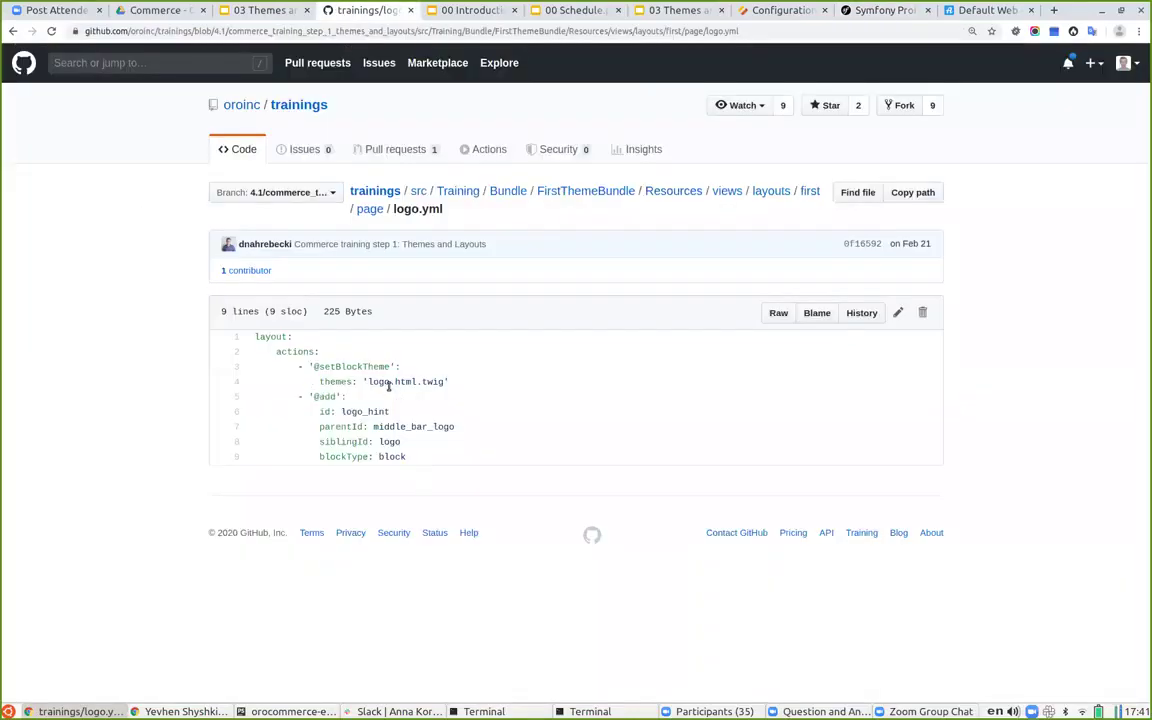
Open logo.html.twig from the page folder and examine its block name and the div with the hint text
click(12, 31)
click(255, 330)
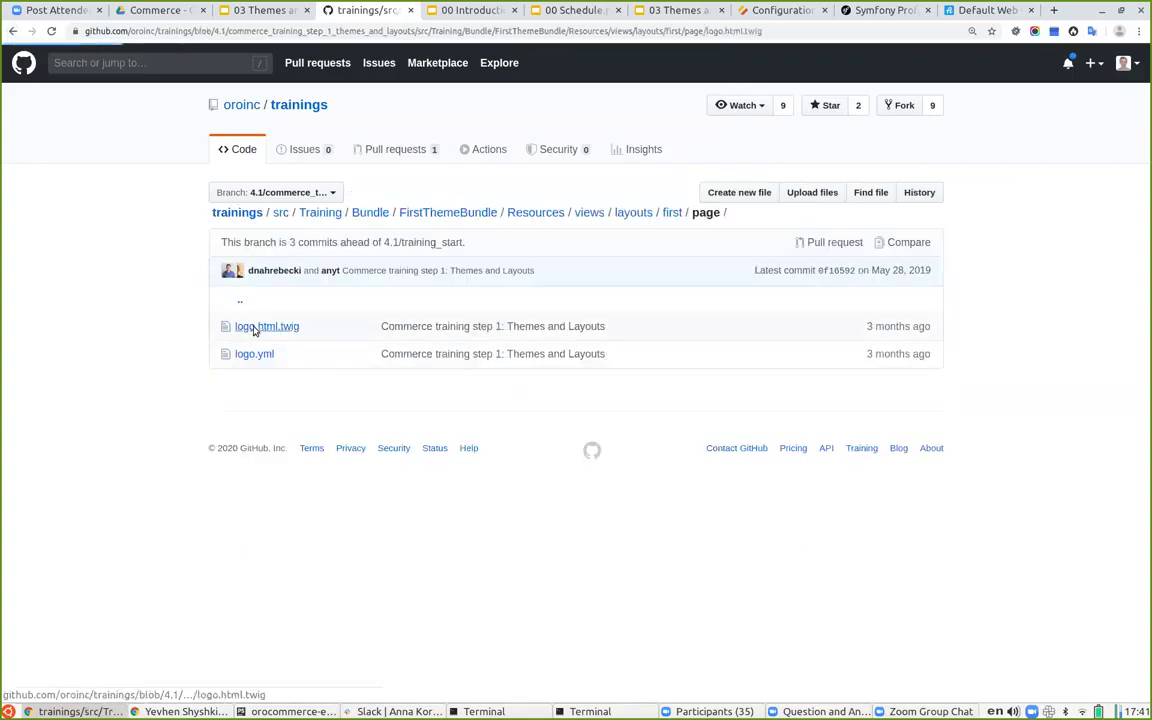
drag(306, 338, 366, 335)
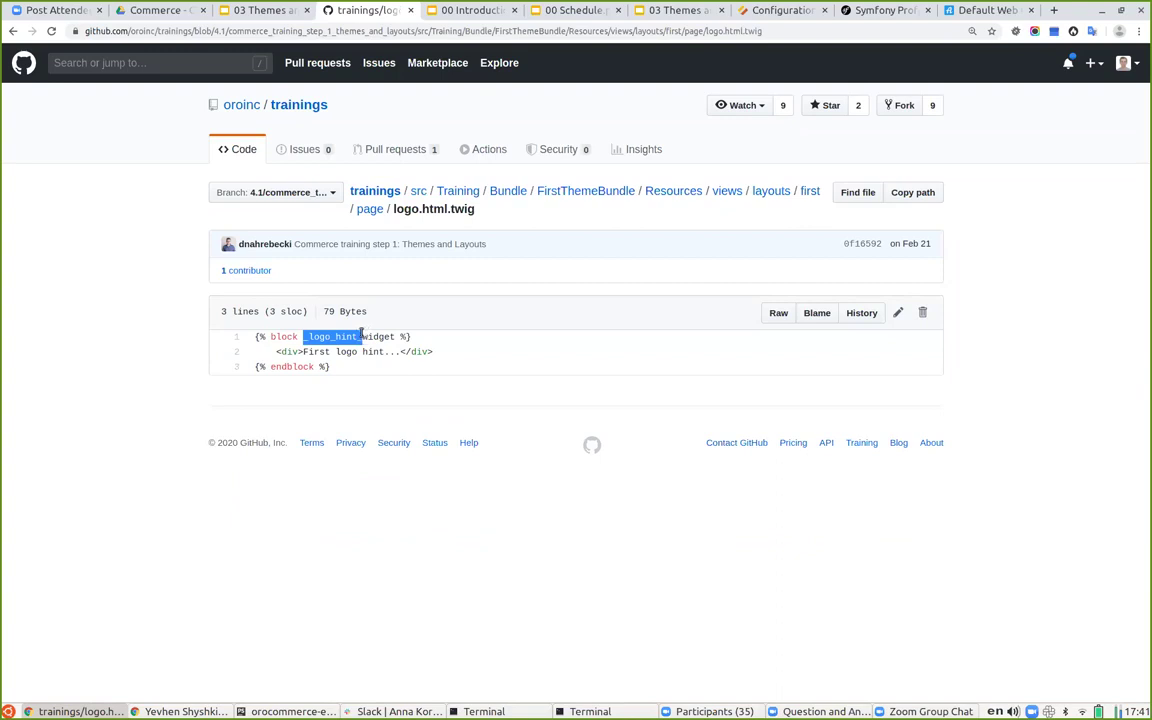
click(327, 351)
click(351, 337)
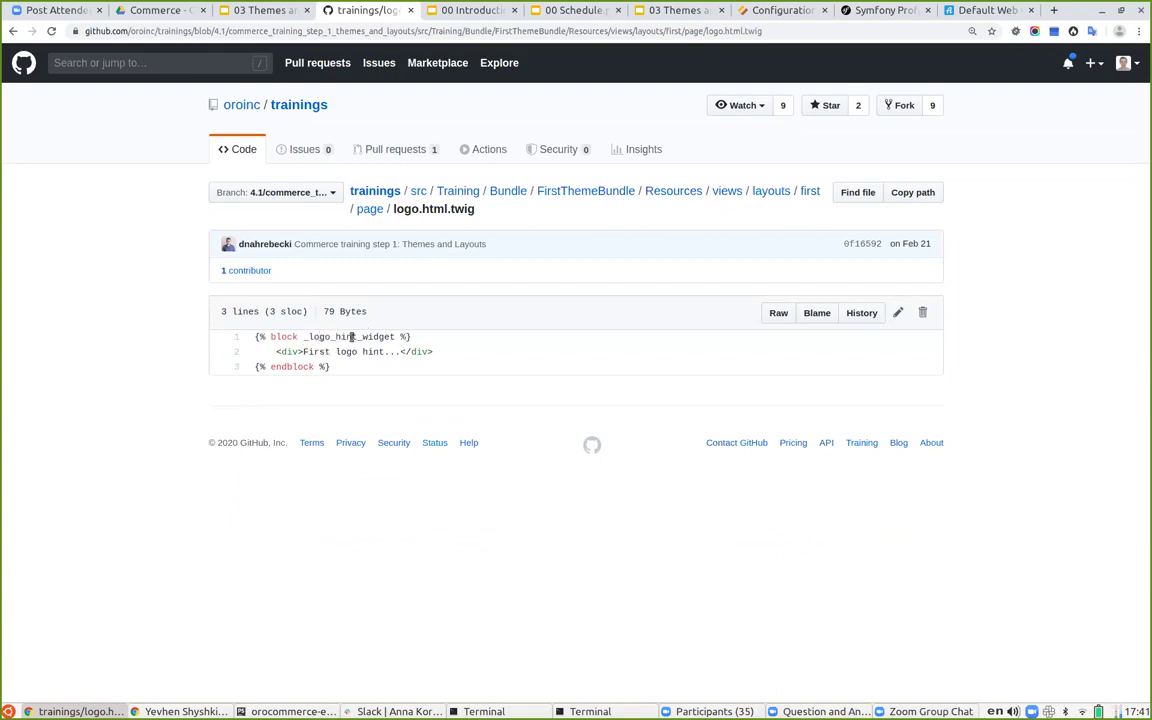
drag(274, 352, 448, 352)
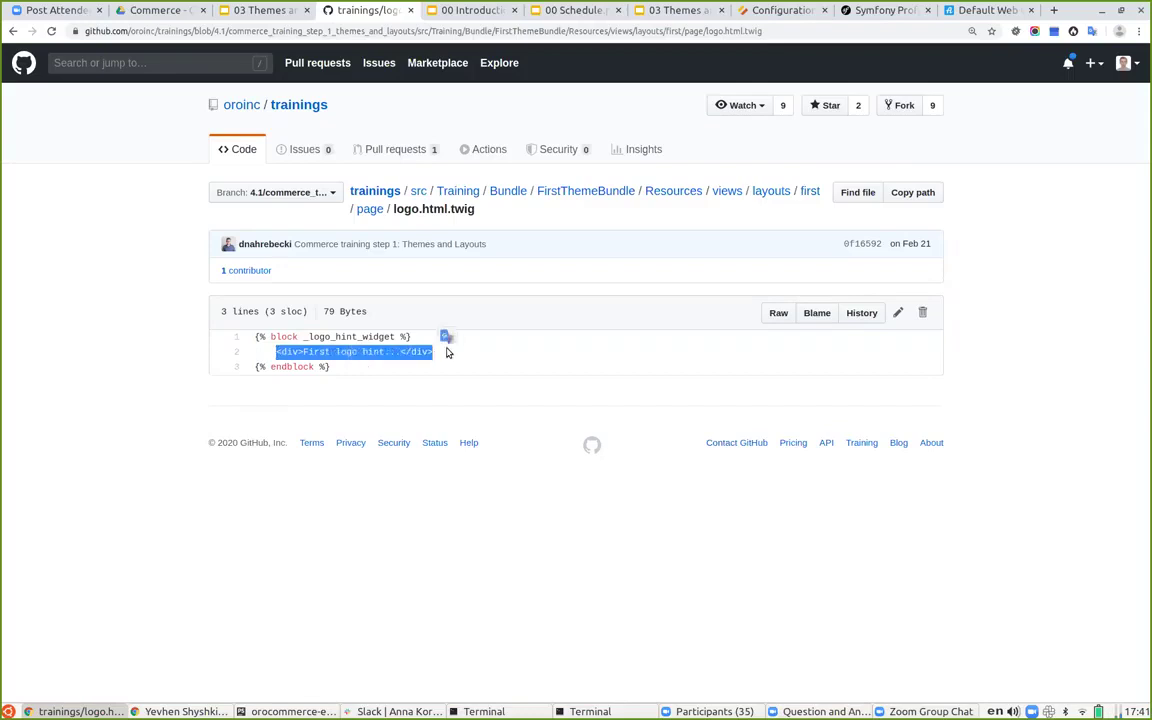
Copy the _logo_hint_widget block name from the profiler's logo_hint details and find it in logo.html.twig
click(872, 10)
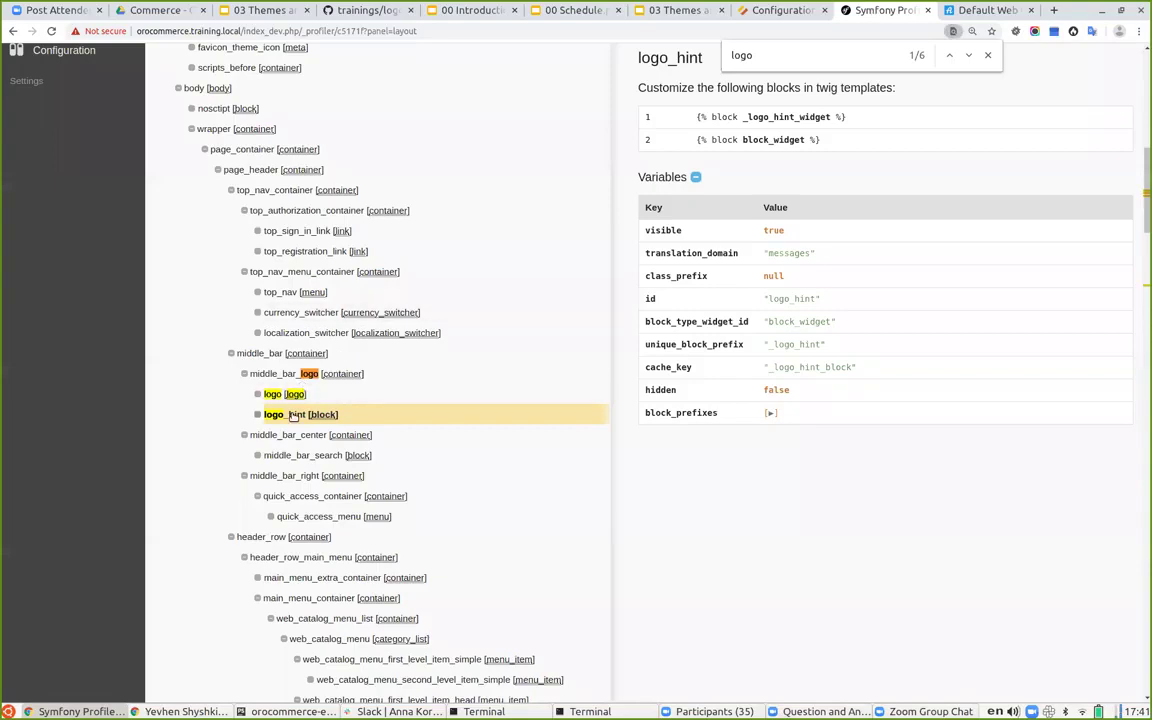
double_click(772, 116)
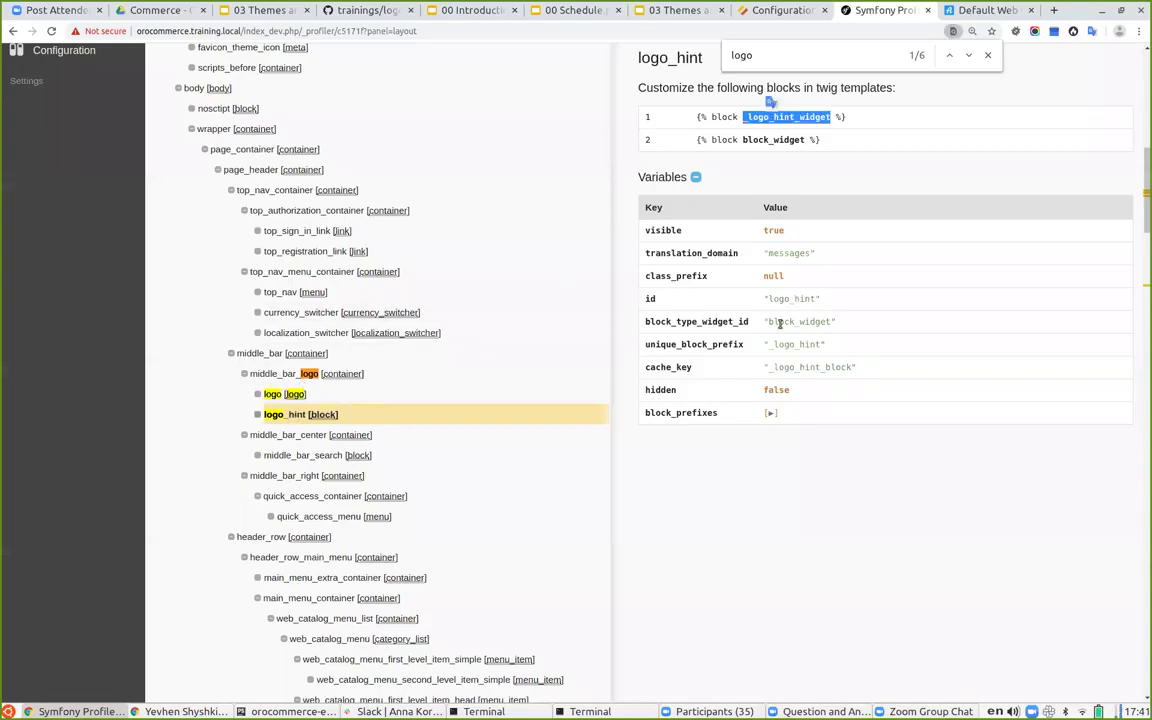
click(813, 137)
double_click(801, 116)
key(ctrl+c)
click(345, 10)
key(ctrl+f)
key(ctrl+v)
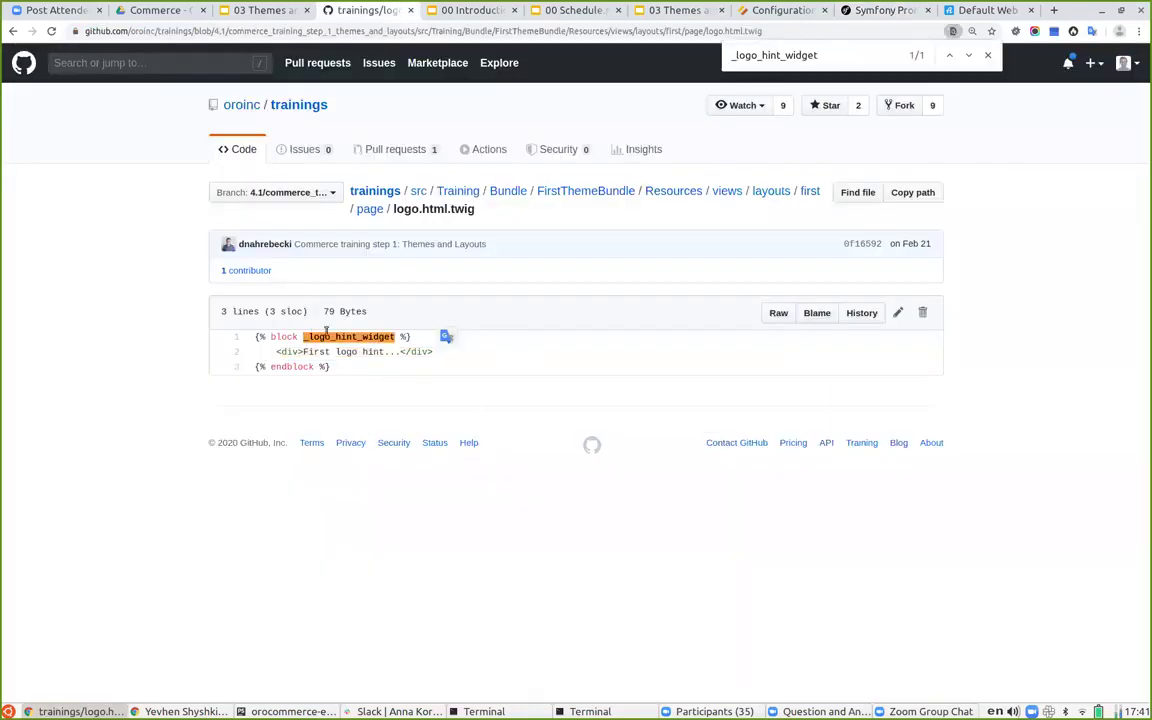
click(985, 57)
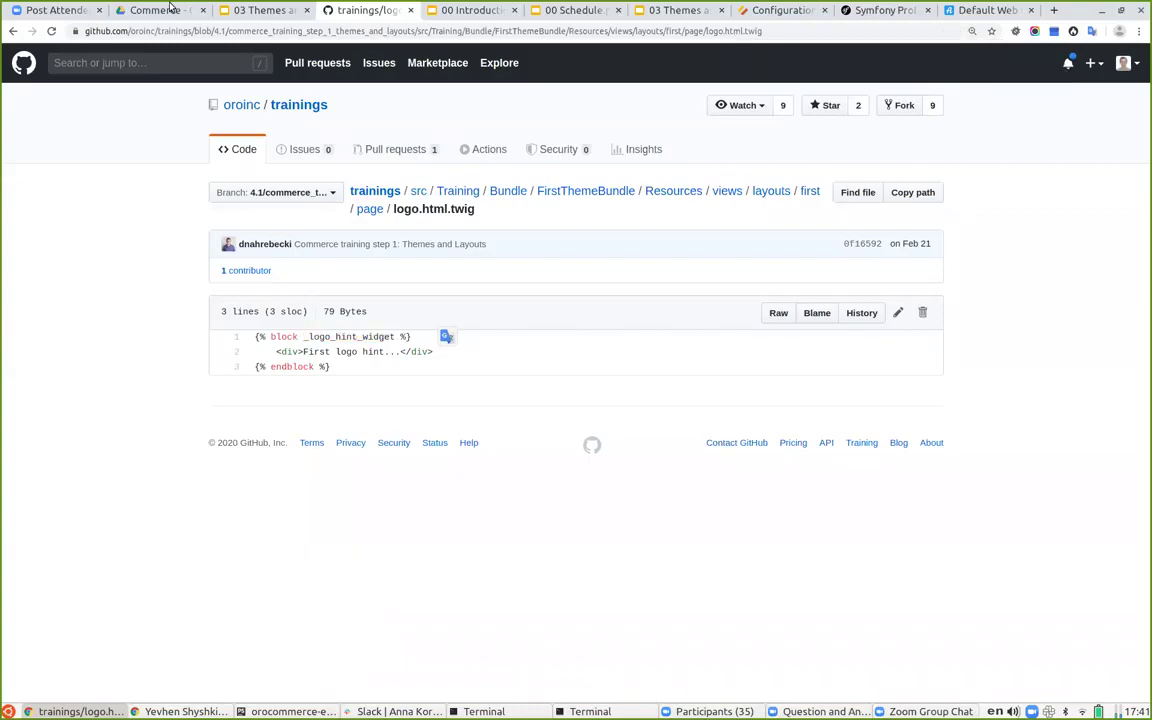
Check the task list in the practice slides and return to the root of the FirstThemeBundle folder on GitHub
click(265, 10)
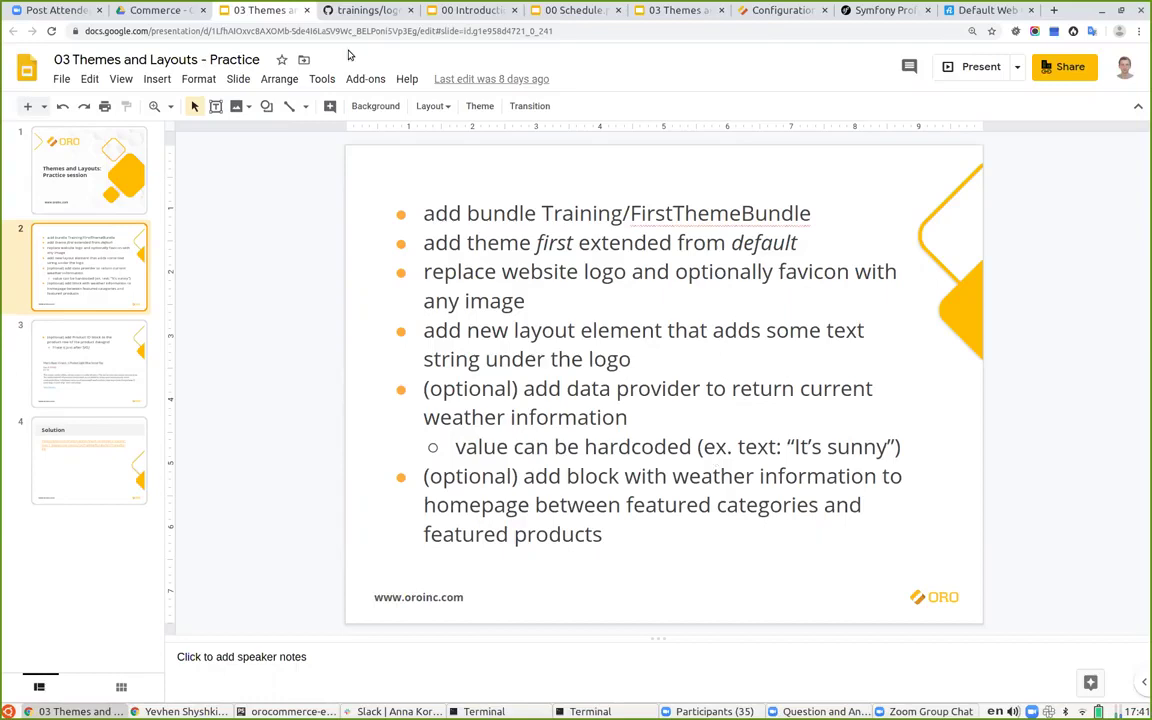
click(362, 10)
click(12, 31)
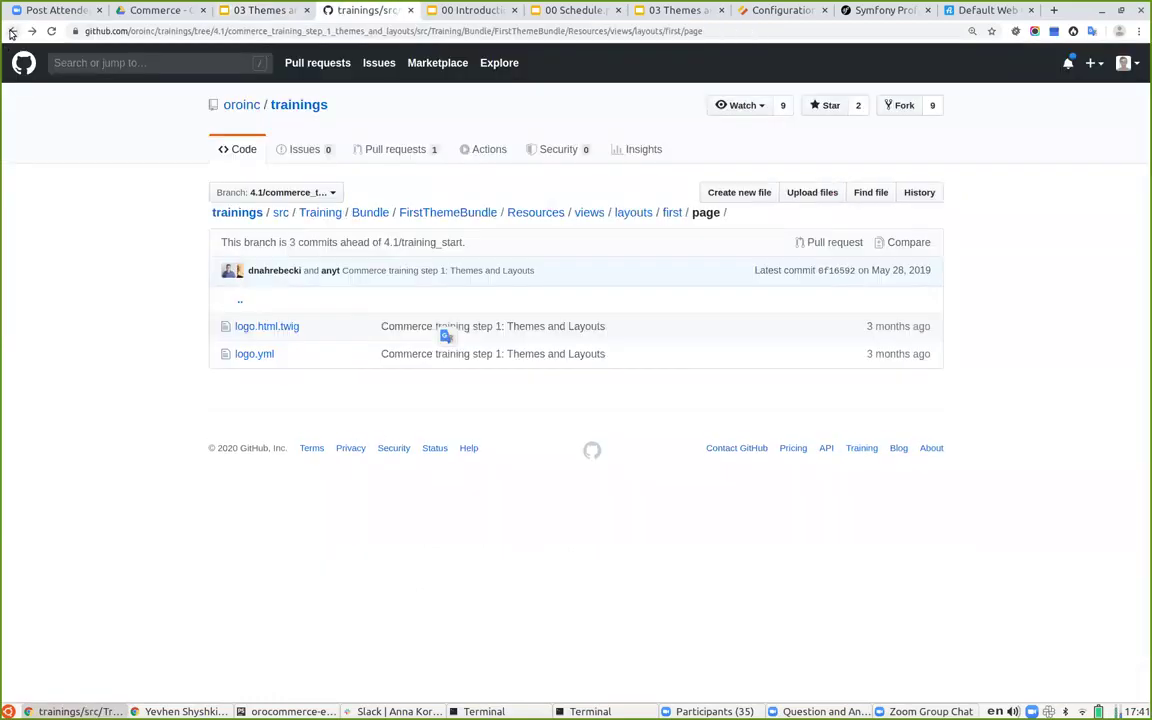
click(12, 31)
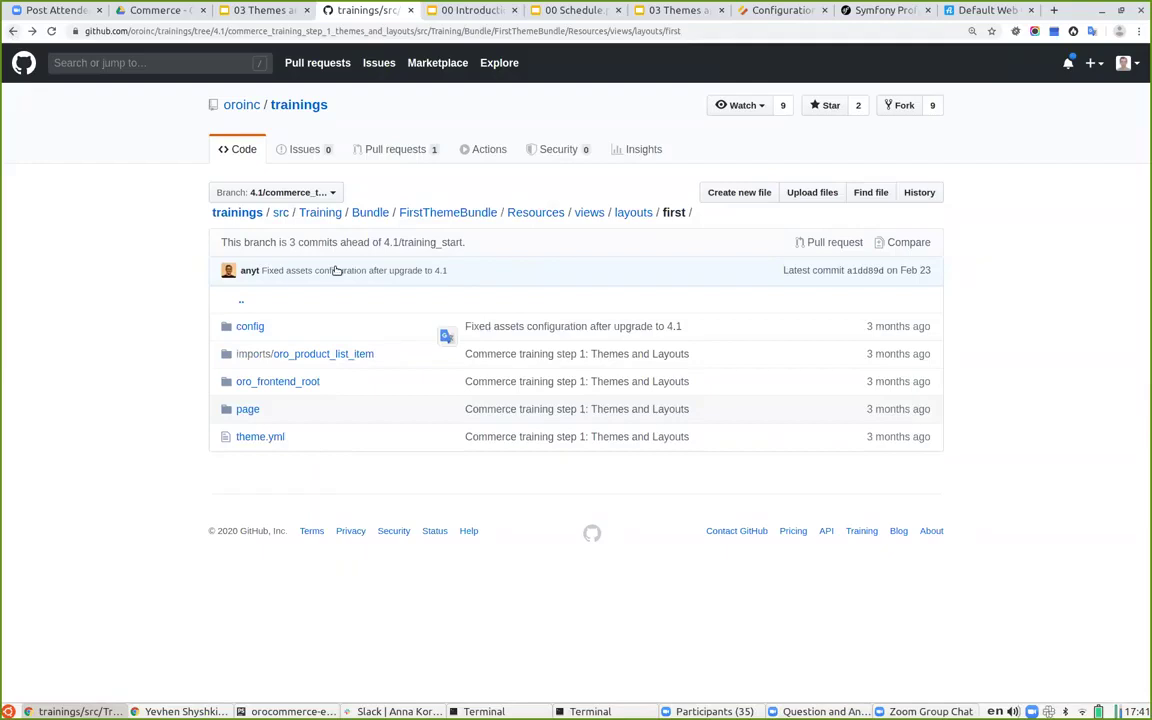
click(452, 213)
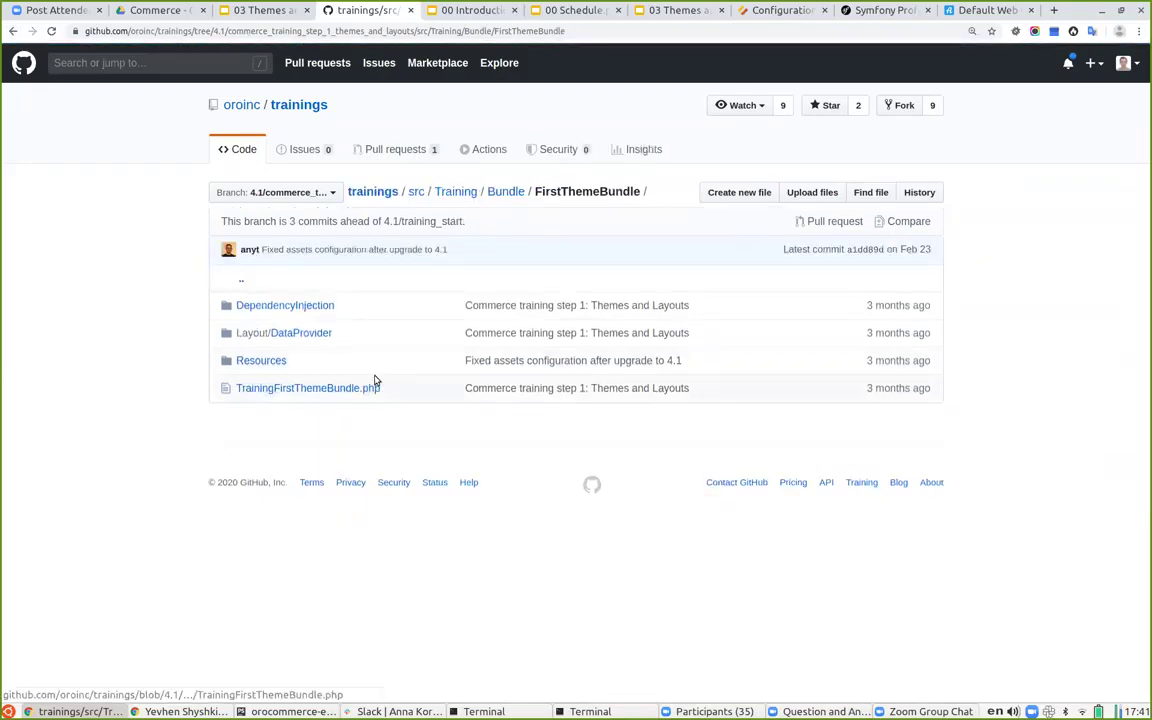
Open WeatherDataProvider.php from Layout/DataProvider and highlight the getWeatherText method name and the string it returns
click(272, 334)
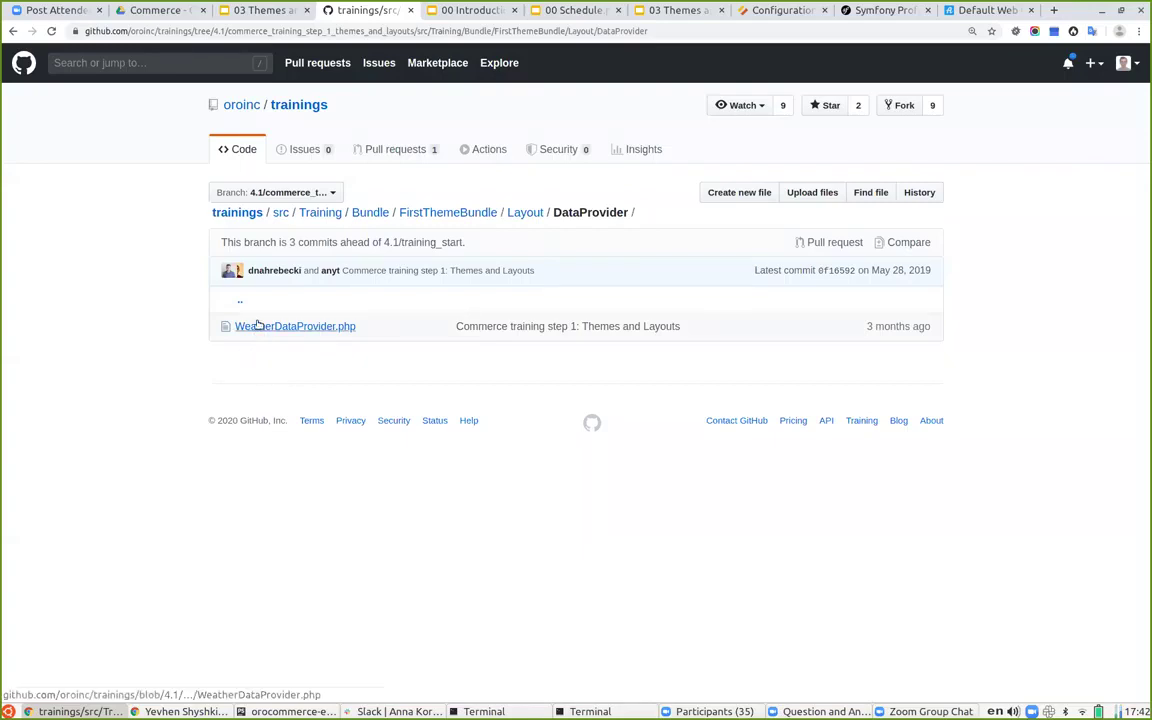
click(257, 326)
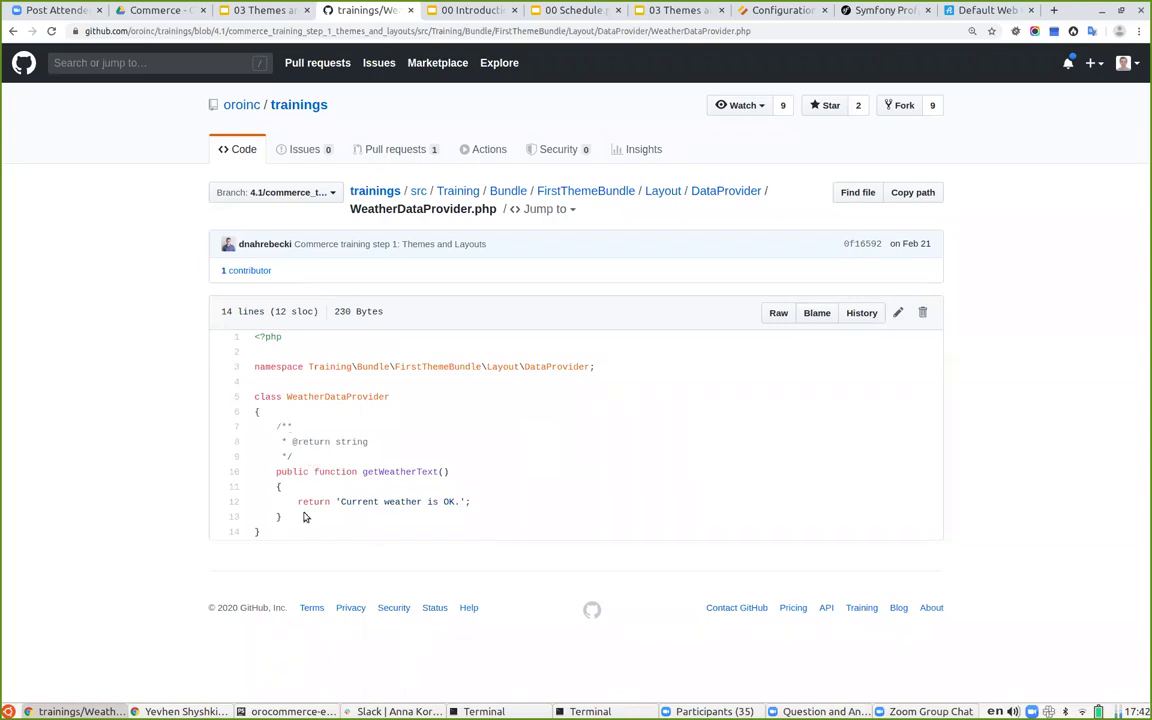
double_click(399, 471)
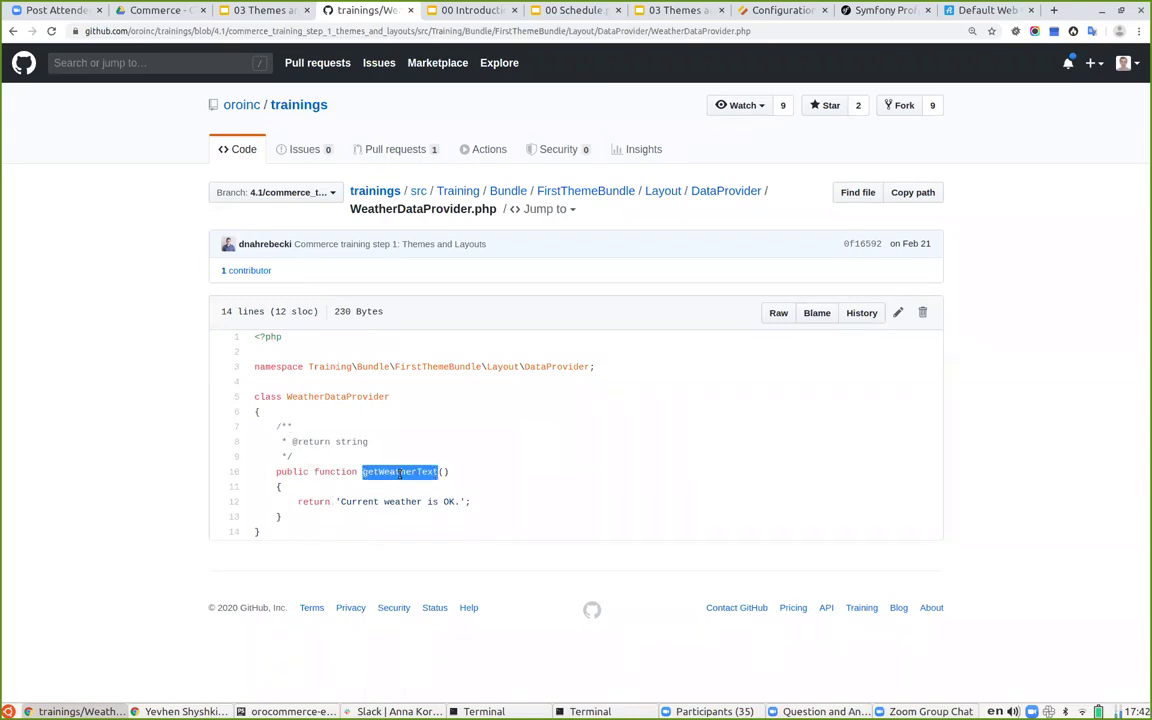
drag(337, 502, 254, 502)
shift+click(470, 500)
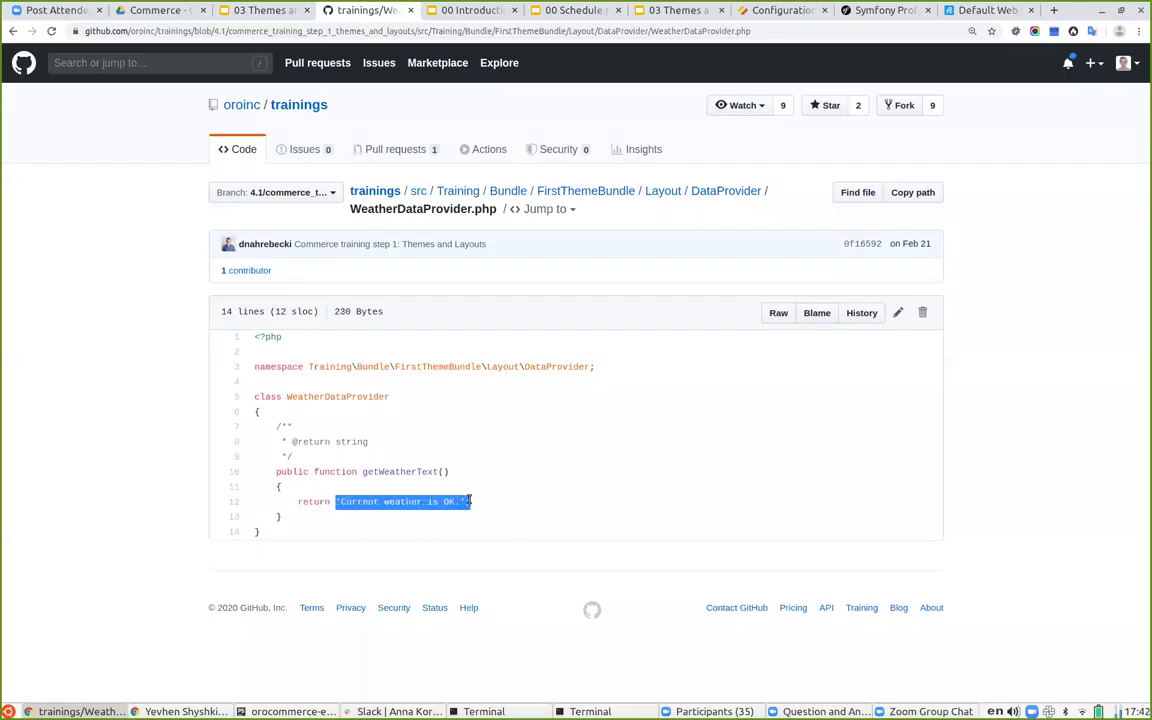
Go back to the bundle root and open services.yml from the Resources/config folder
click(12, 31)
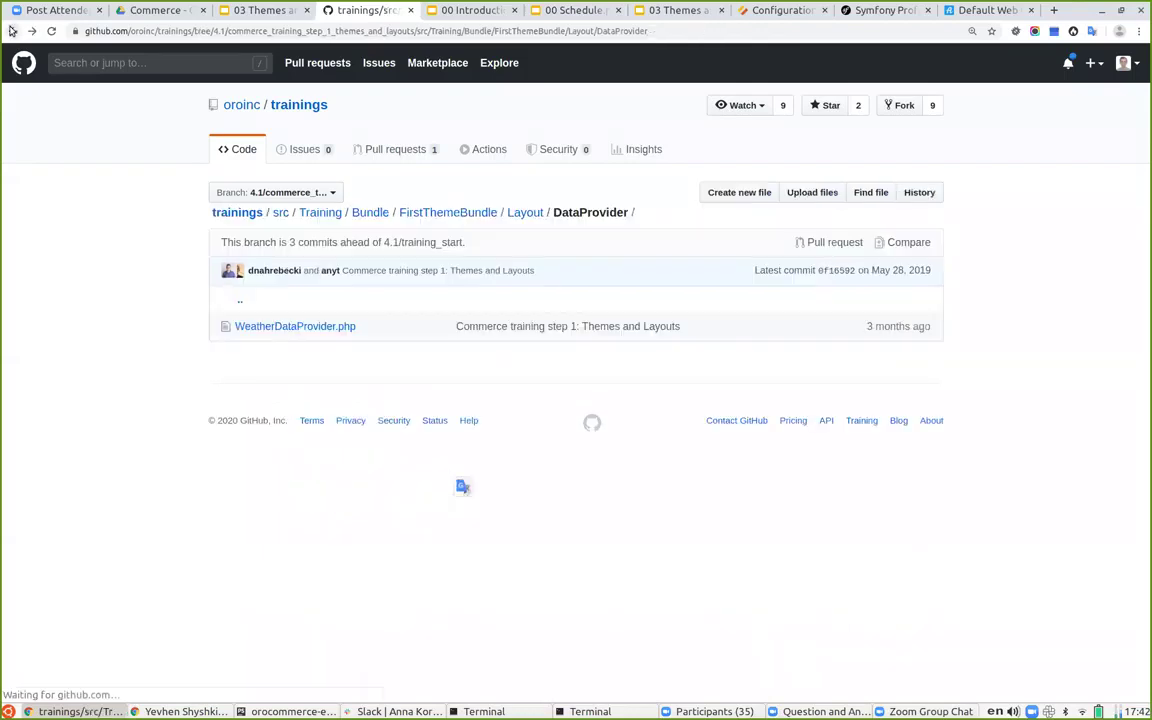
click(12, 31)
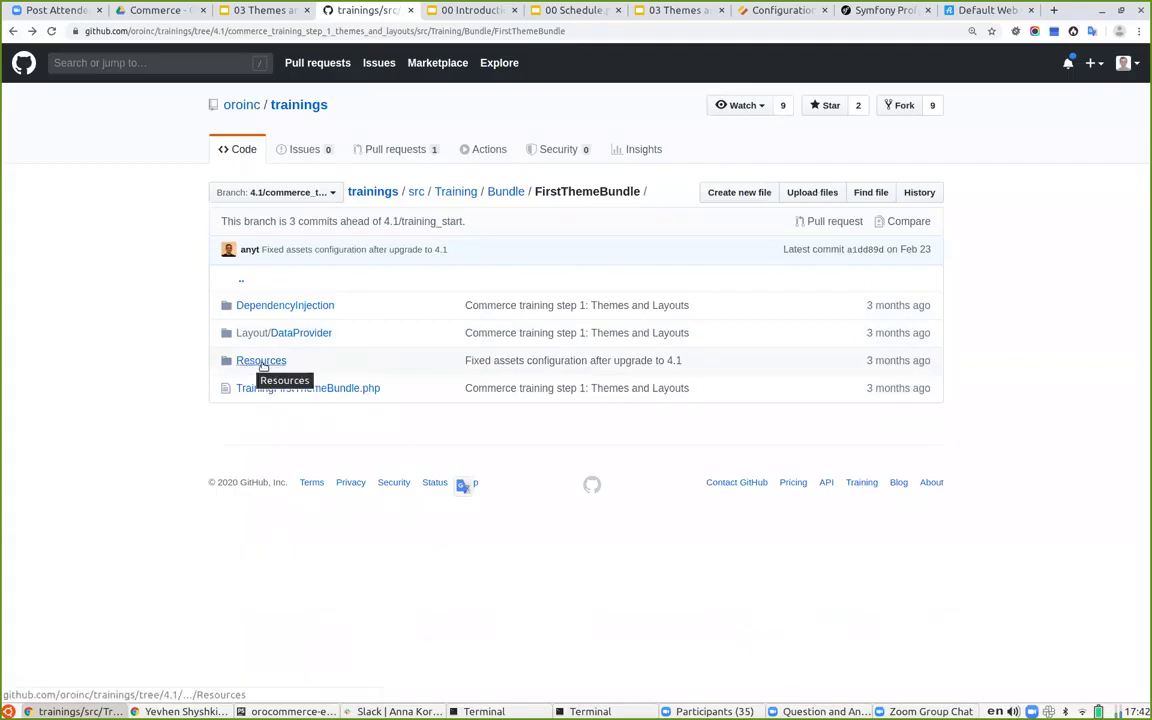
click(260, 362)
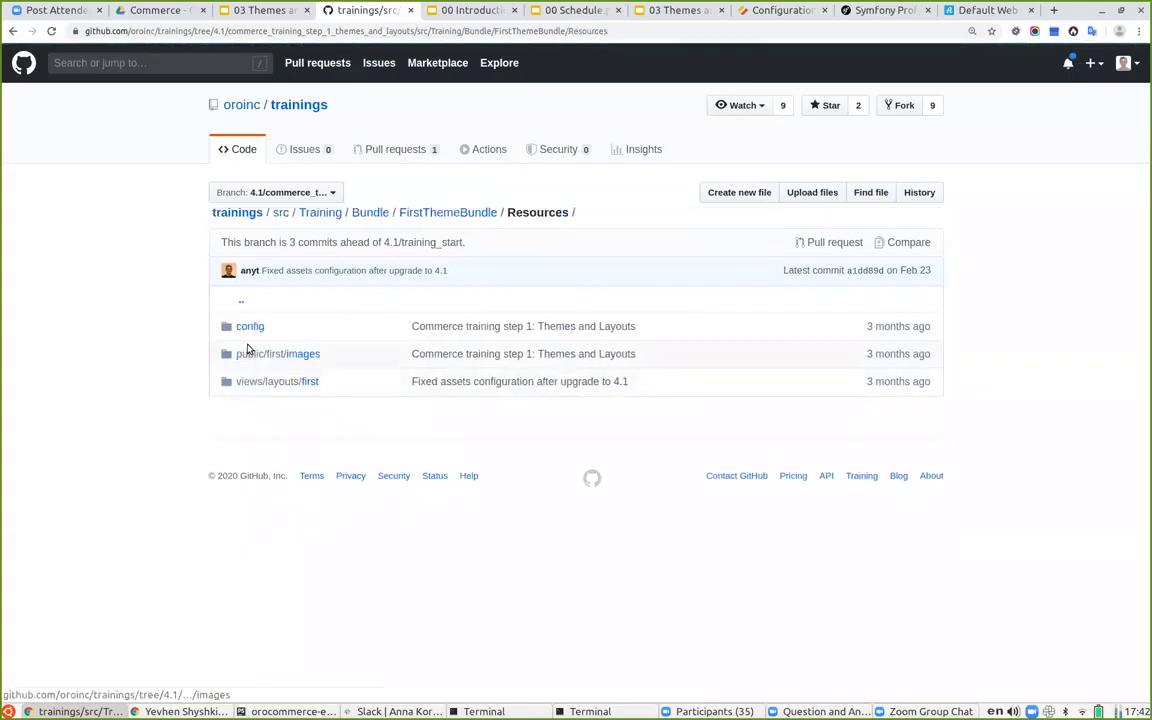
click(250, 328)
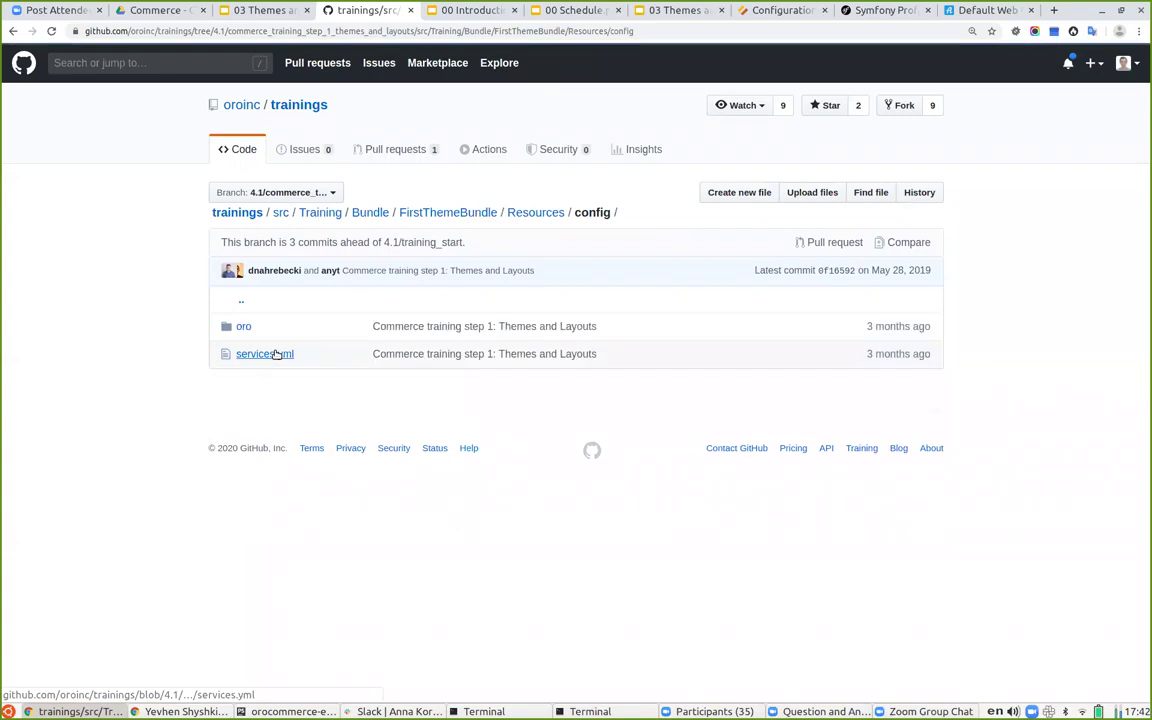
click(250, 354)
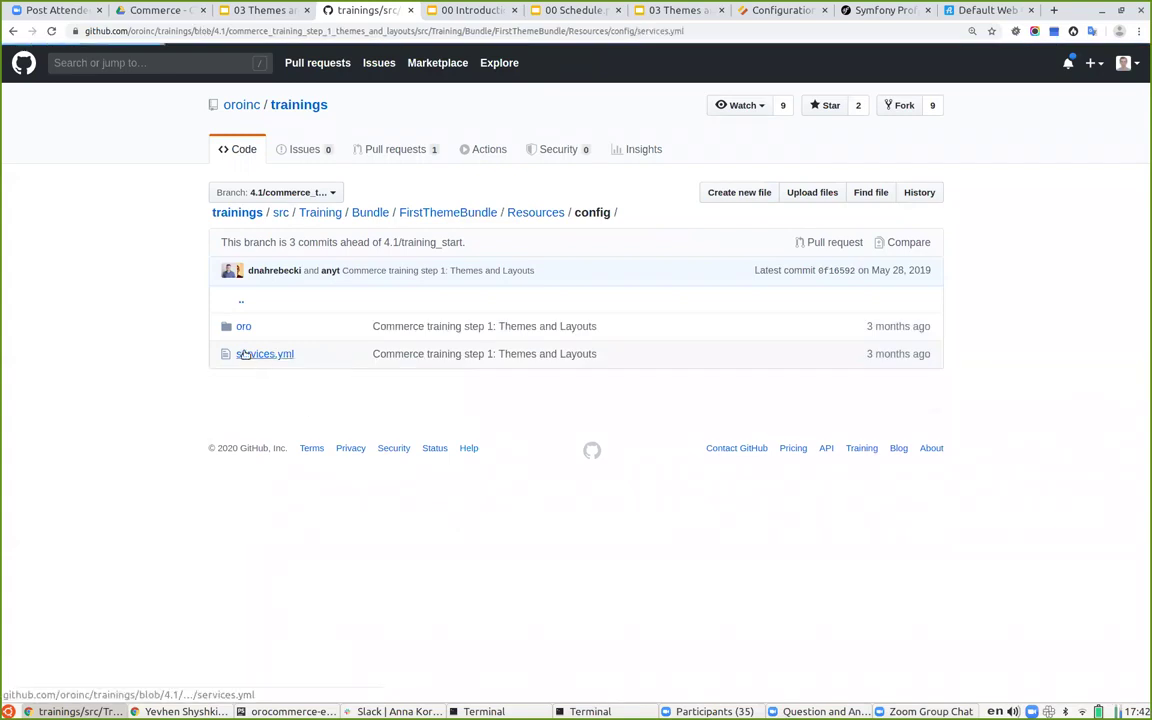
Highlight the layout.data_provider tag line in services.yml and its alias training_first_theme_weather
drag(691, 397, 323, 397)
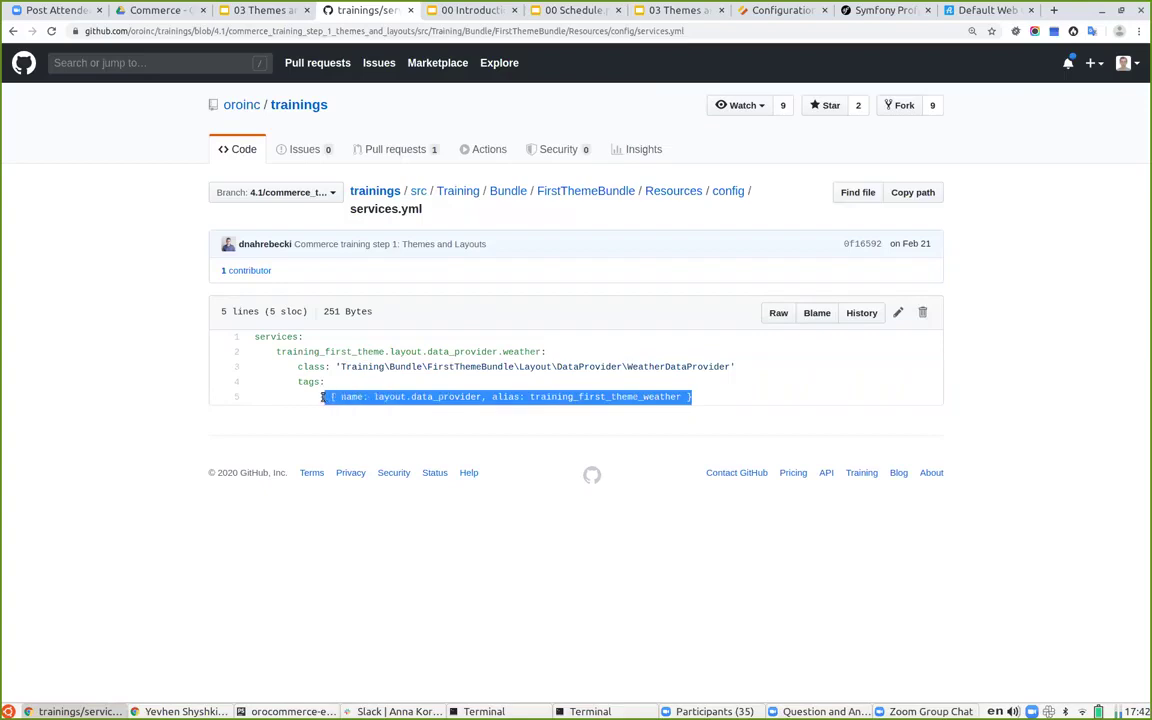
click(586, 397)
double_click(586, 398)
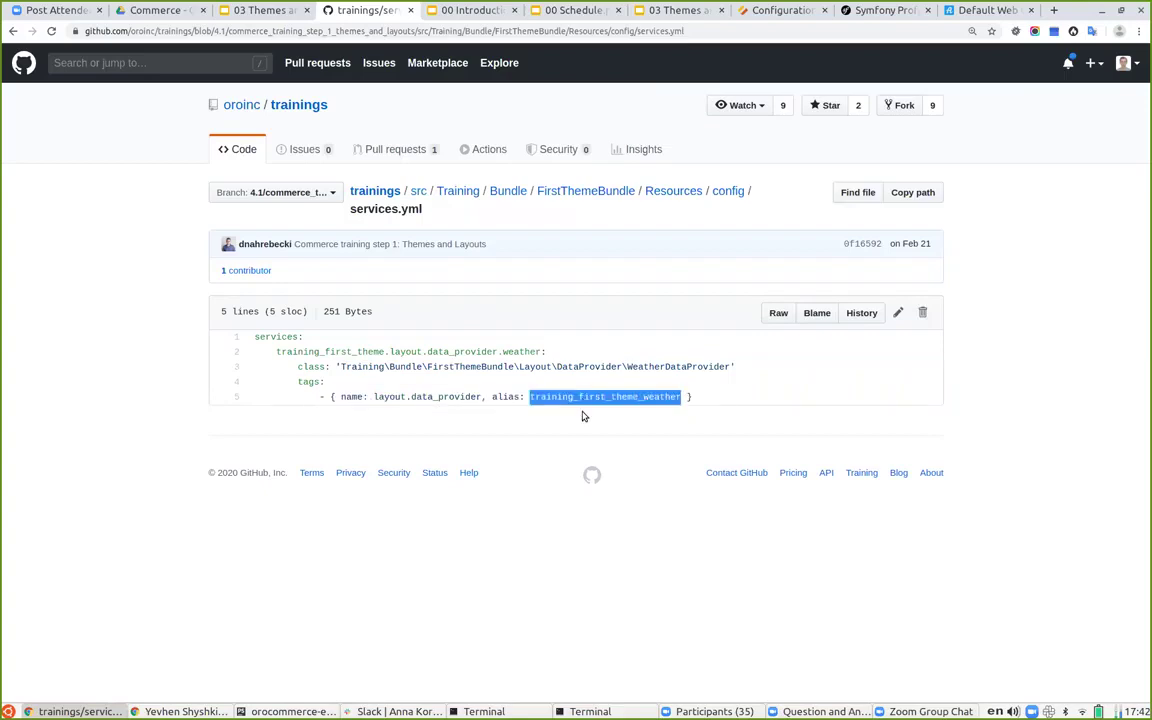
click(553, 540)
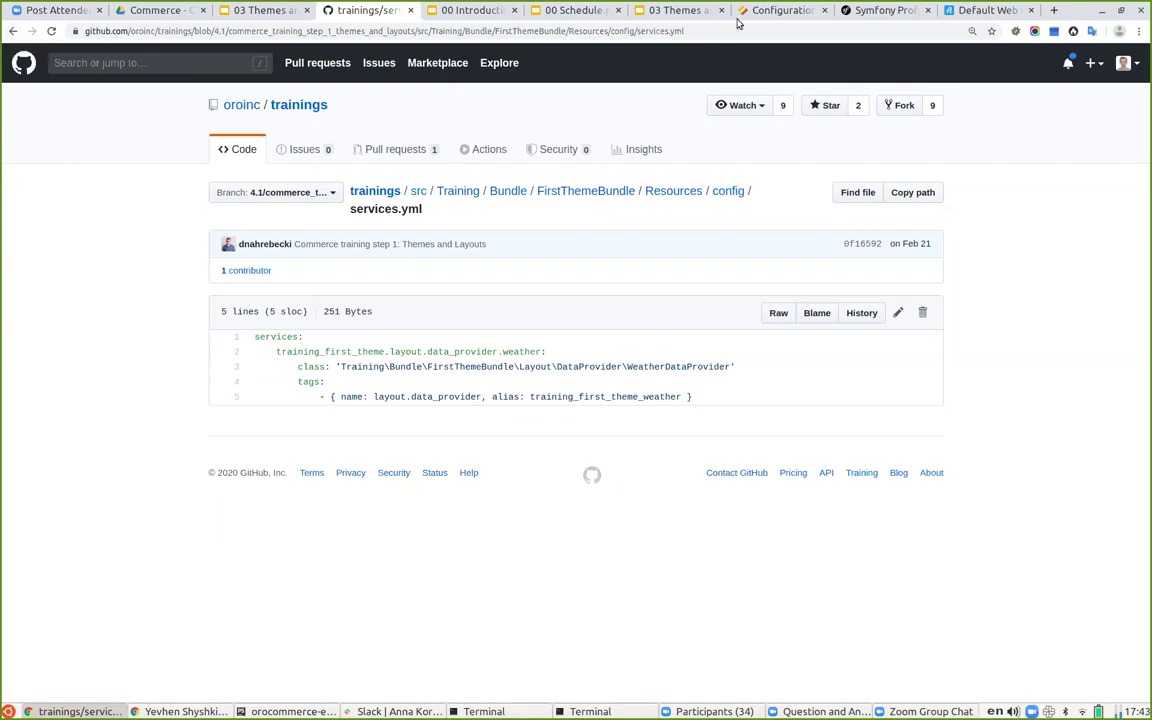
Find the weather text between the featured categories and Featured Products on the storefront homepage
click(988, 10)
scroll(362, 338, down, 5)
scroll(366, 334, down, 4)
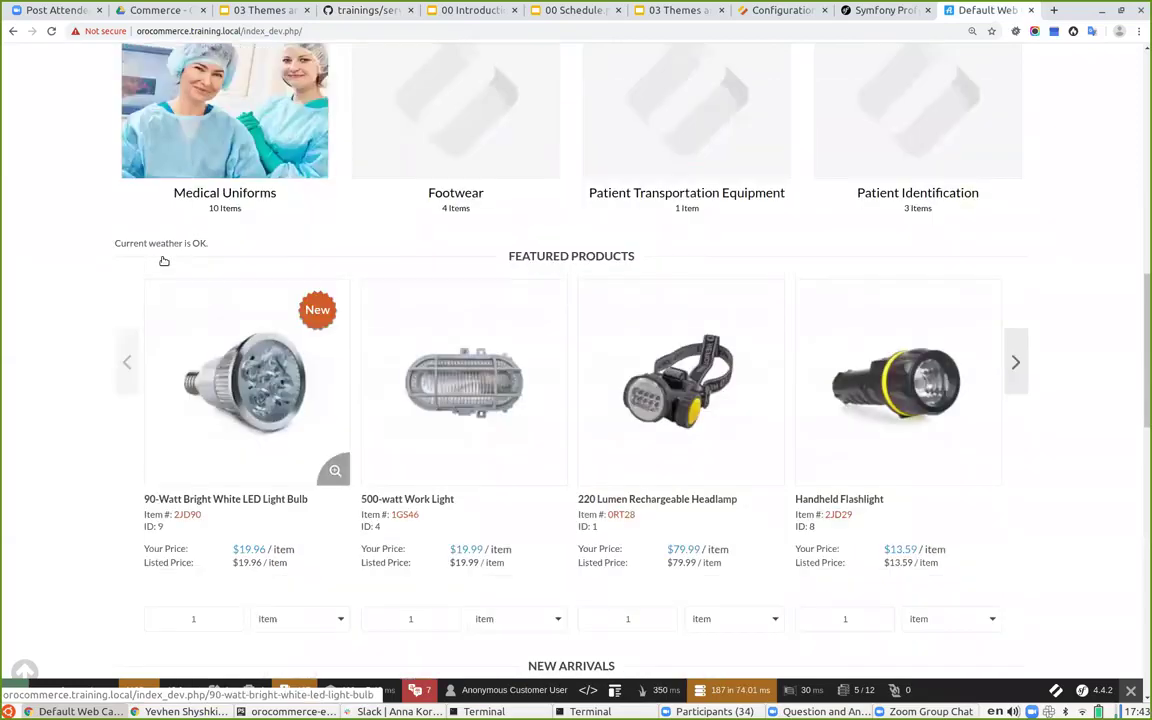
scroll(108, 272, up, 1)
double_click(221, 273)
click(211, 283)
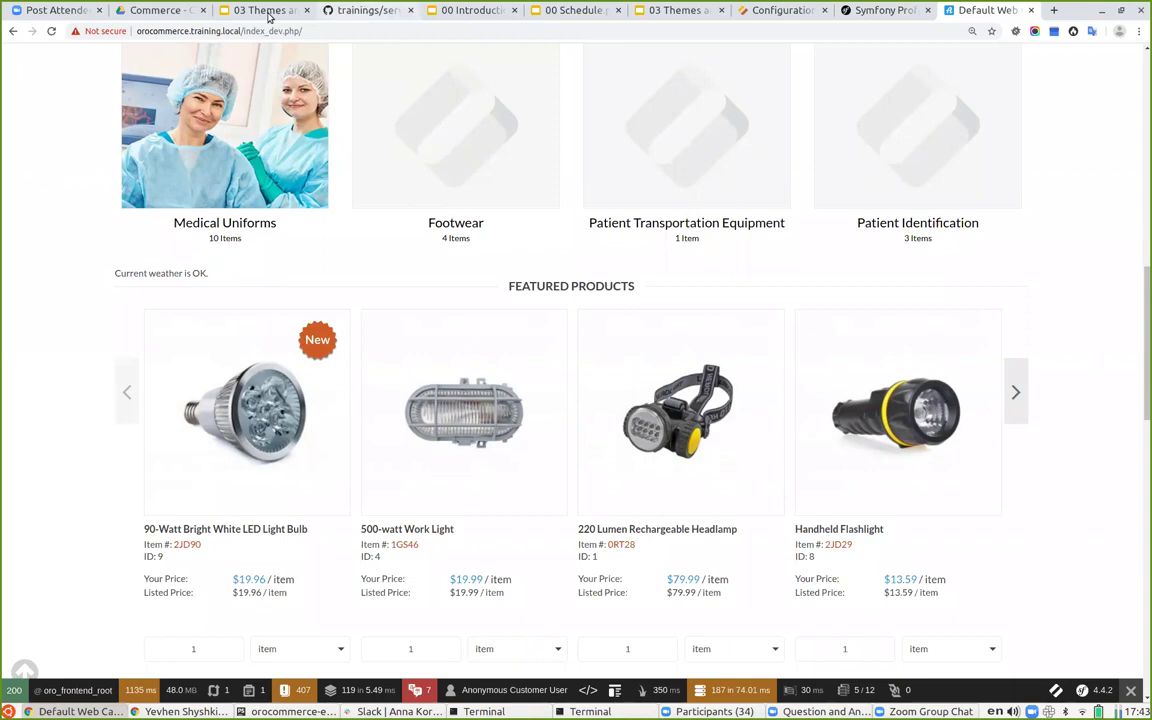
Return to GitHub and open weather.yml from the oro_frontend_root folder under Resources/views/layouts/first
click(335, 10)
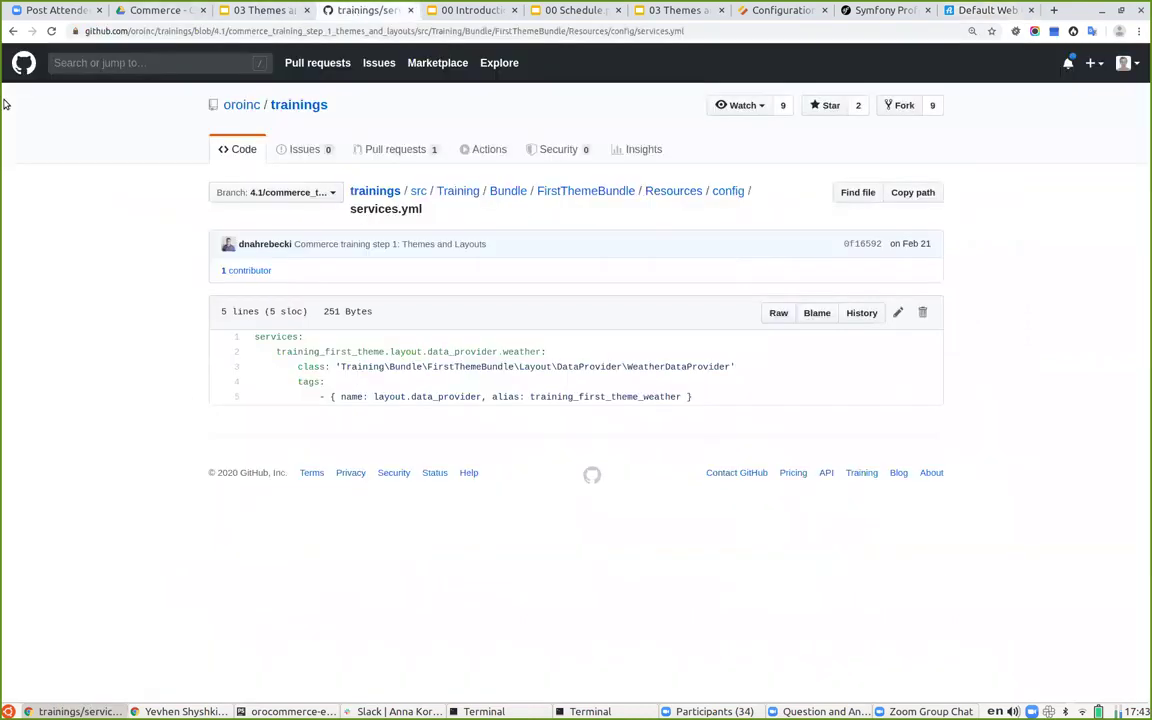
click(12, 31)
click(12, 31)
click(12, 31)
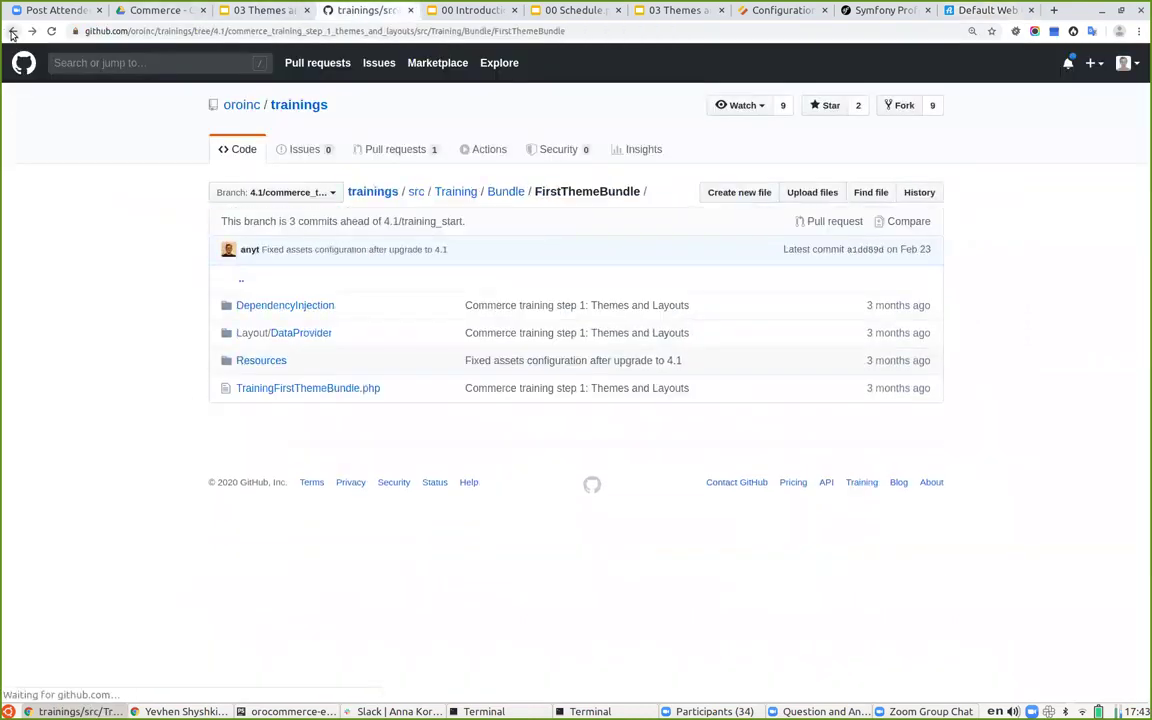
click(32, 31)
click(301, 381)
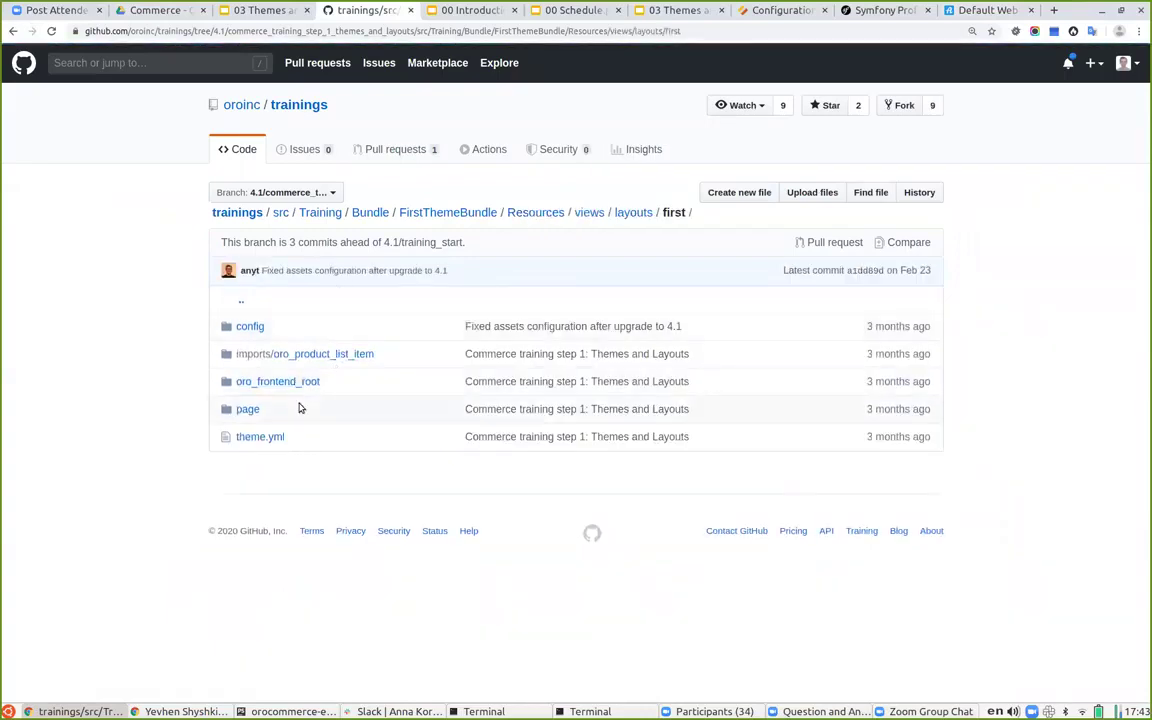
click(265, 383)
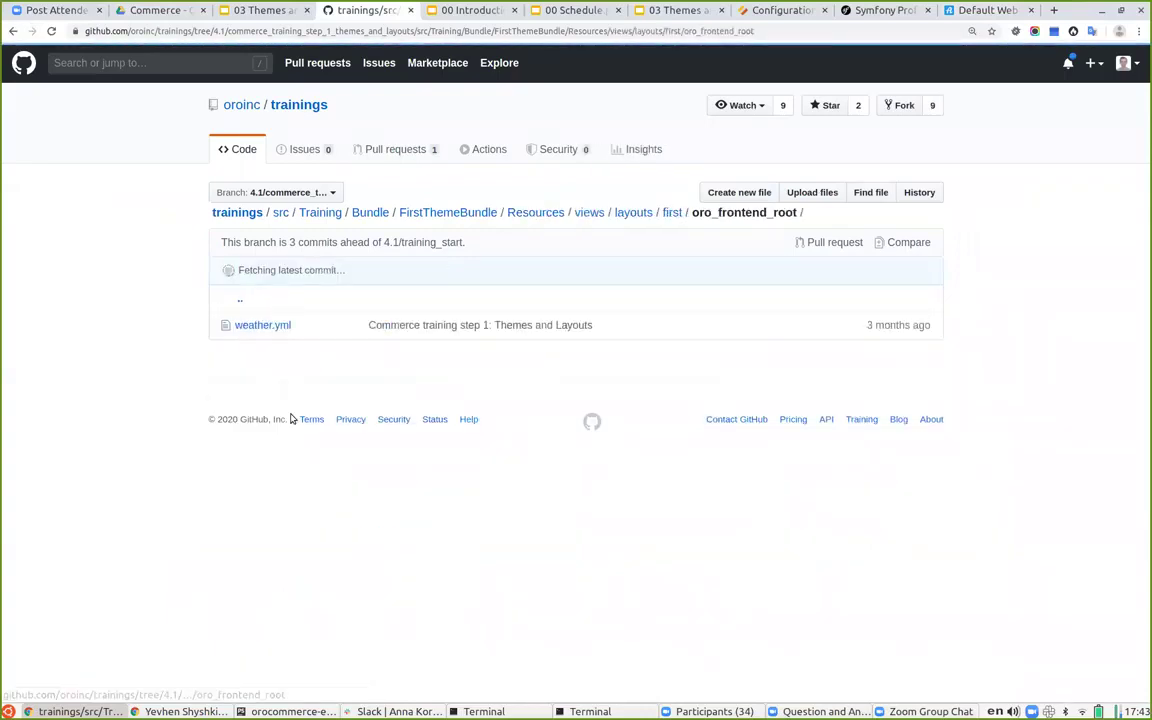
click(256, 327)
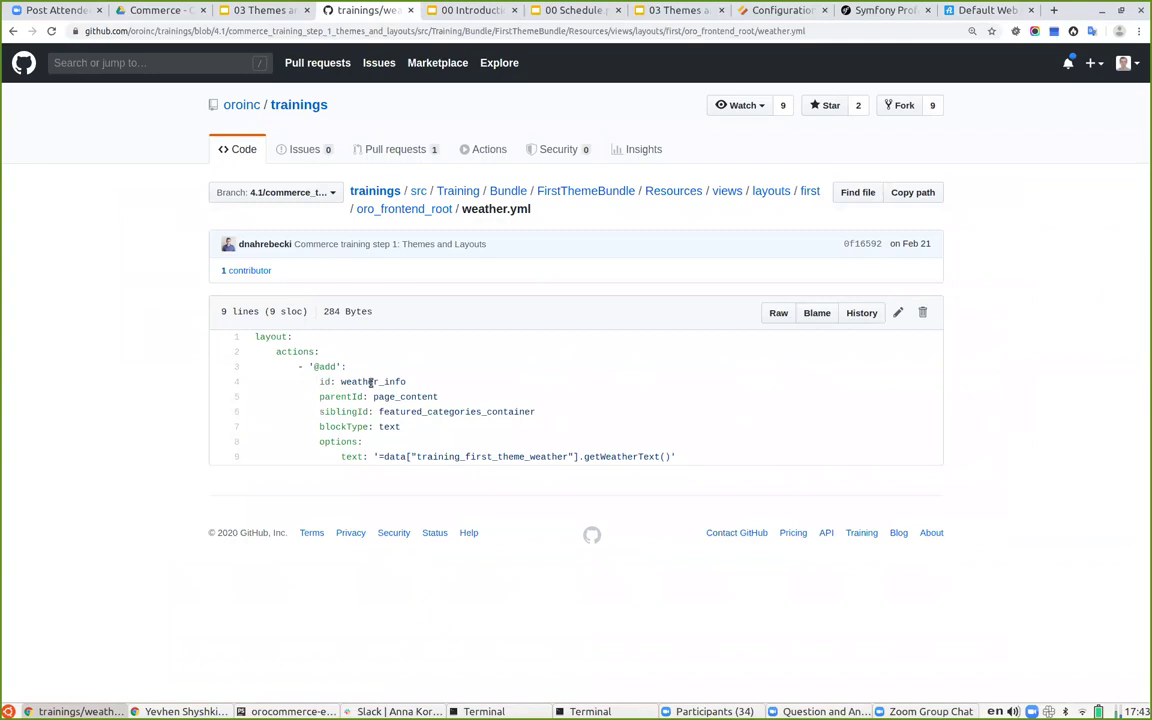
double_click(383, 426)
double_click(357, 381)
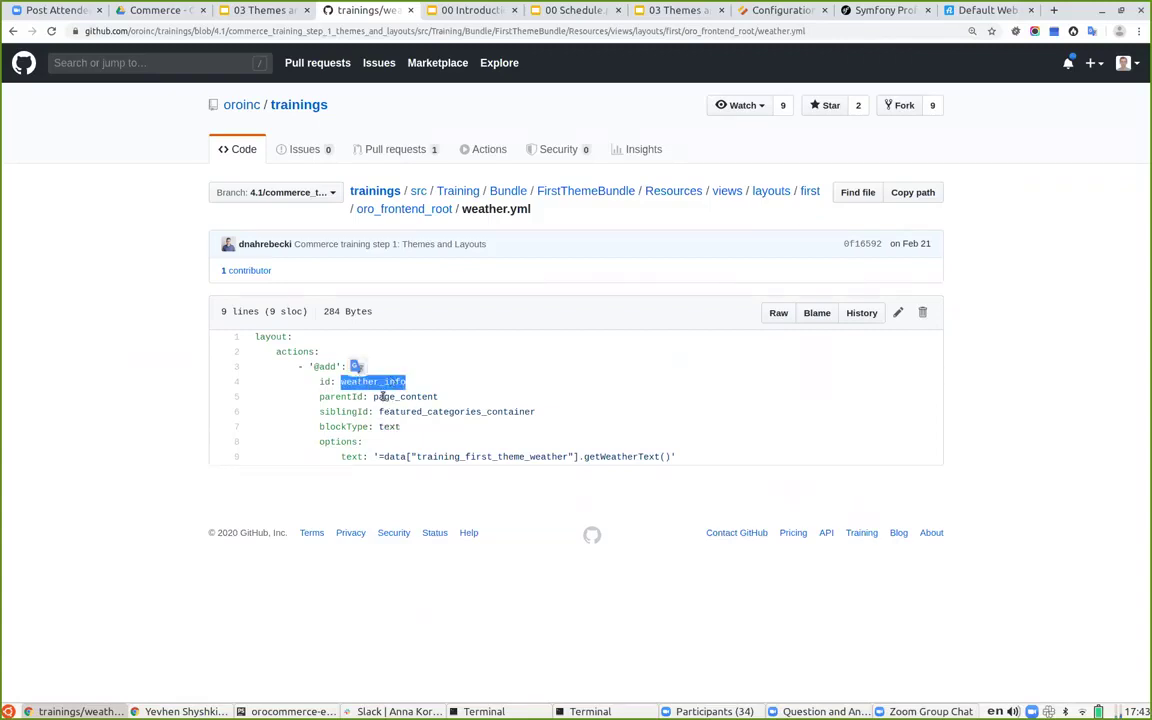
double_click(403, 397)
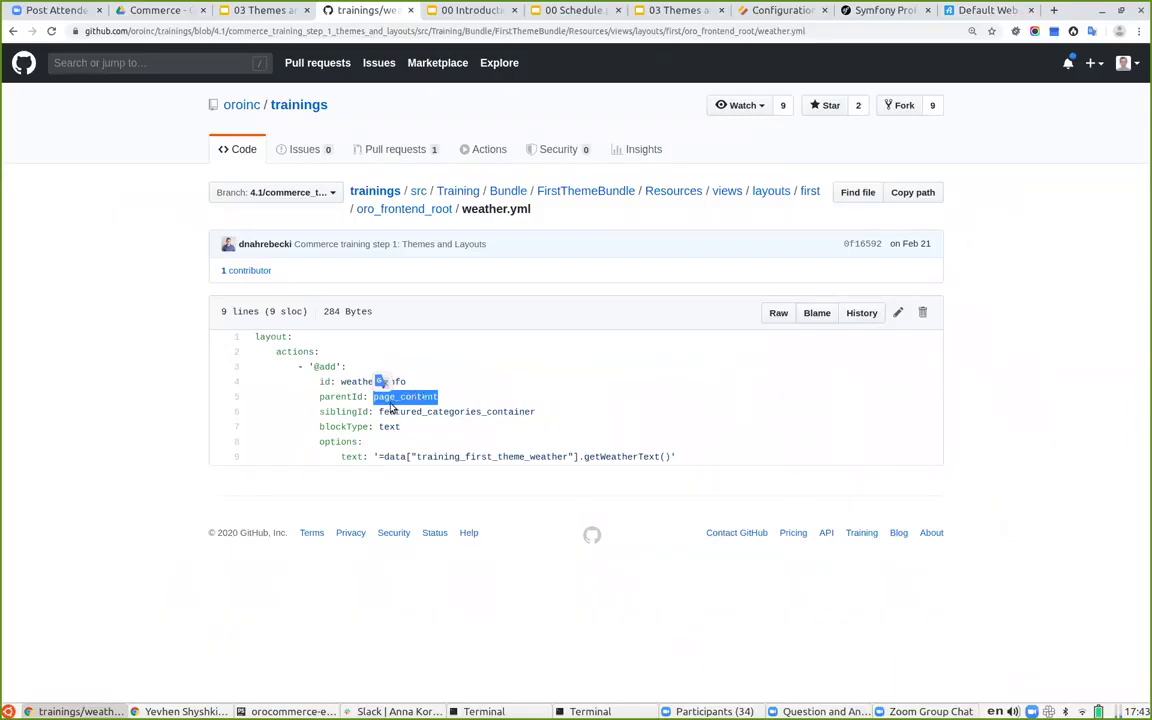
double_click(403, 412)
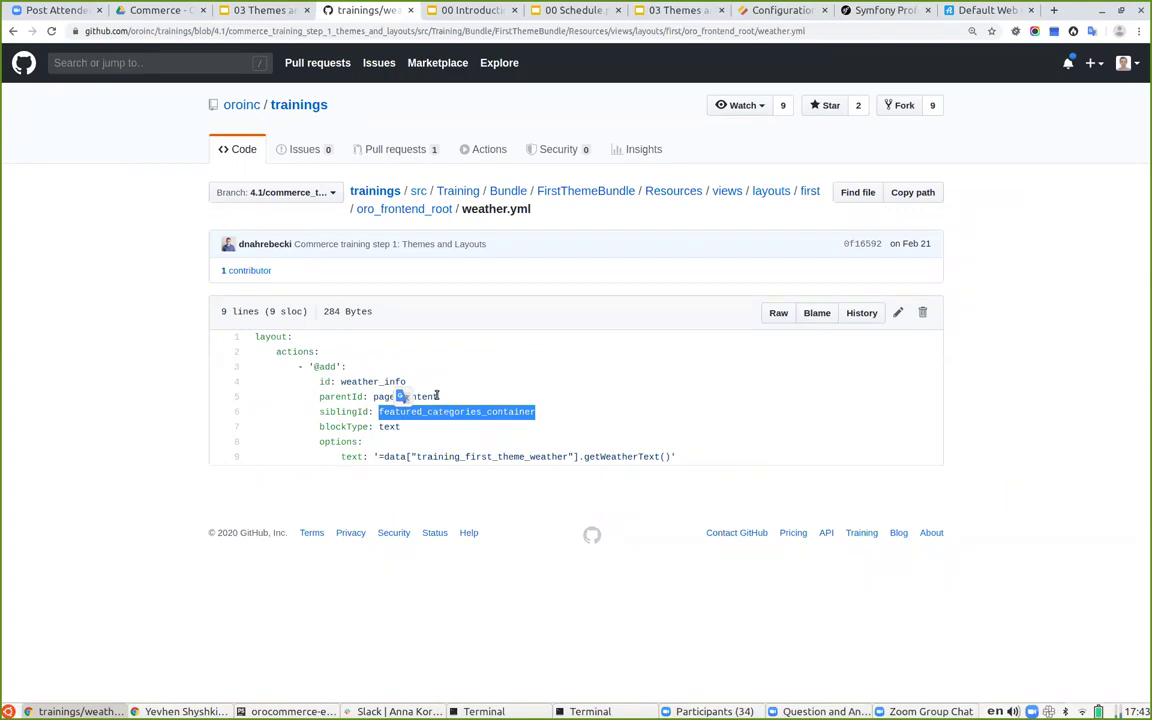
click(437, 396)
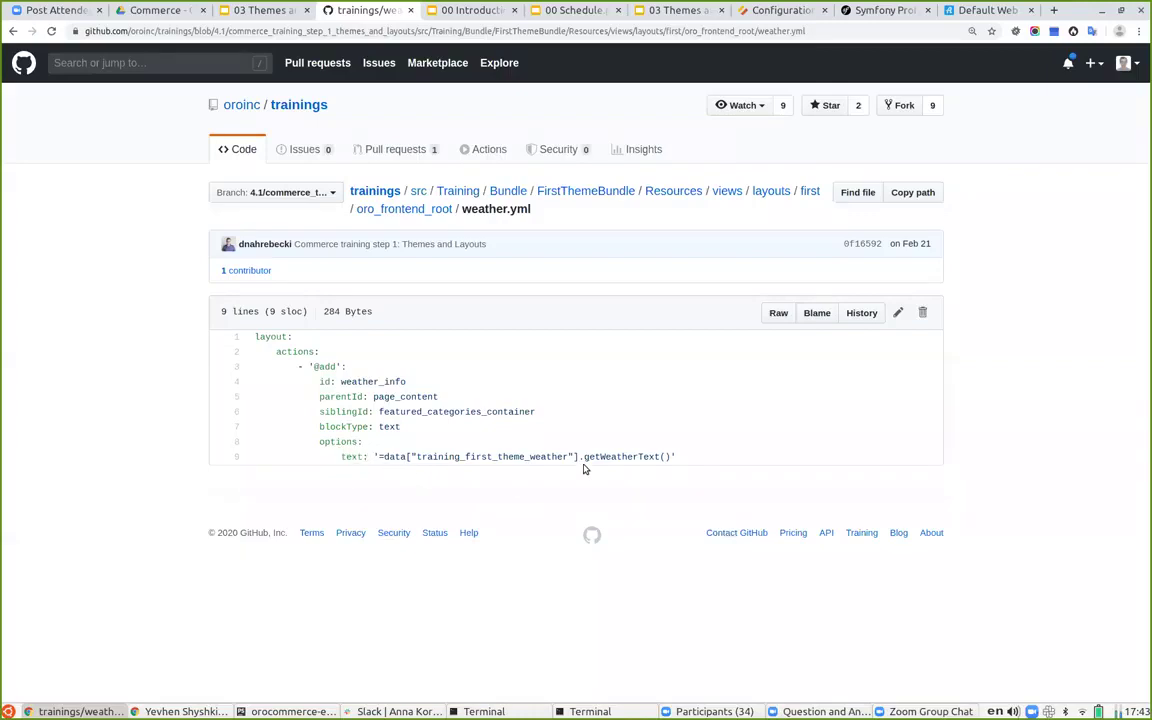
Highlight the training_first_theme_weather alias and the getWeatherText call in the text option of weather.yml
double_click(450, 456)
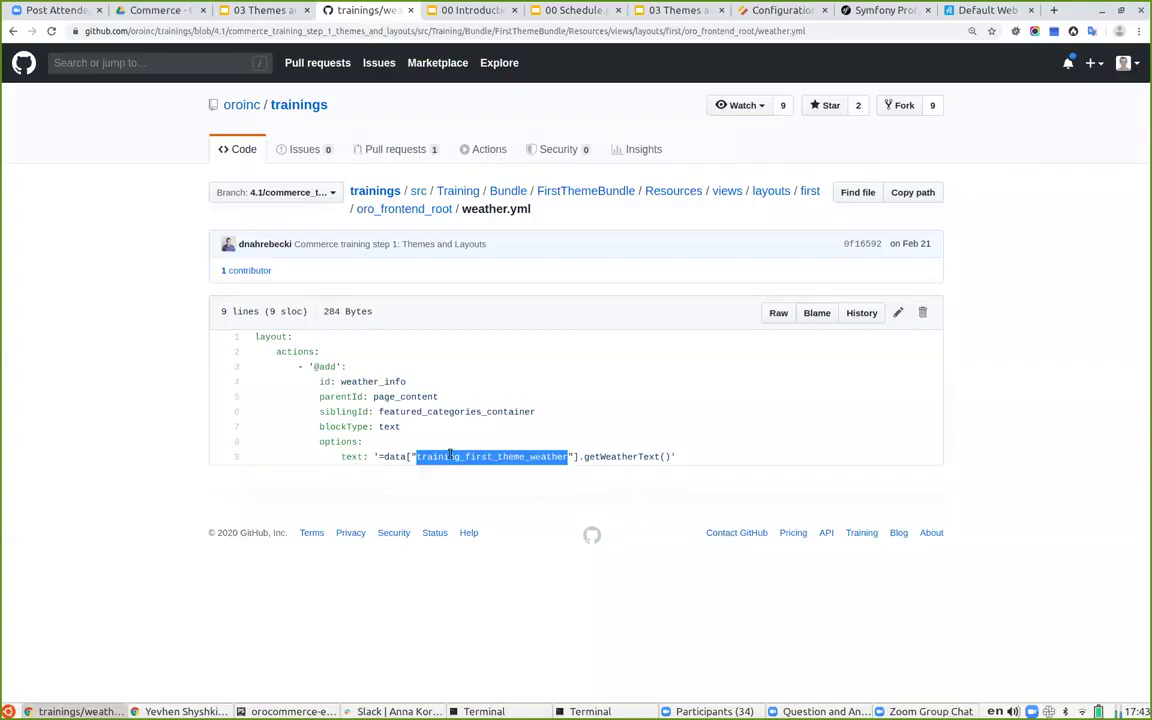
click(507, 456)
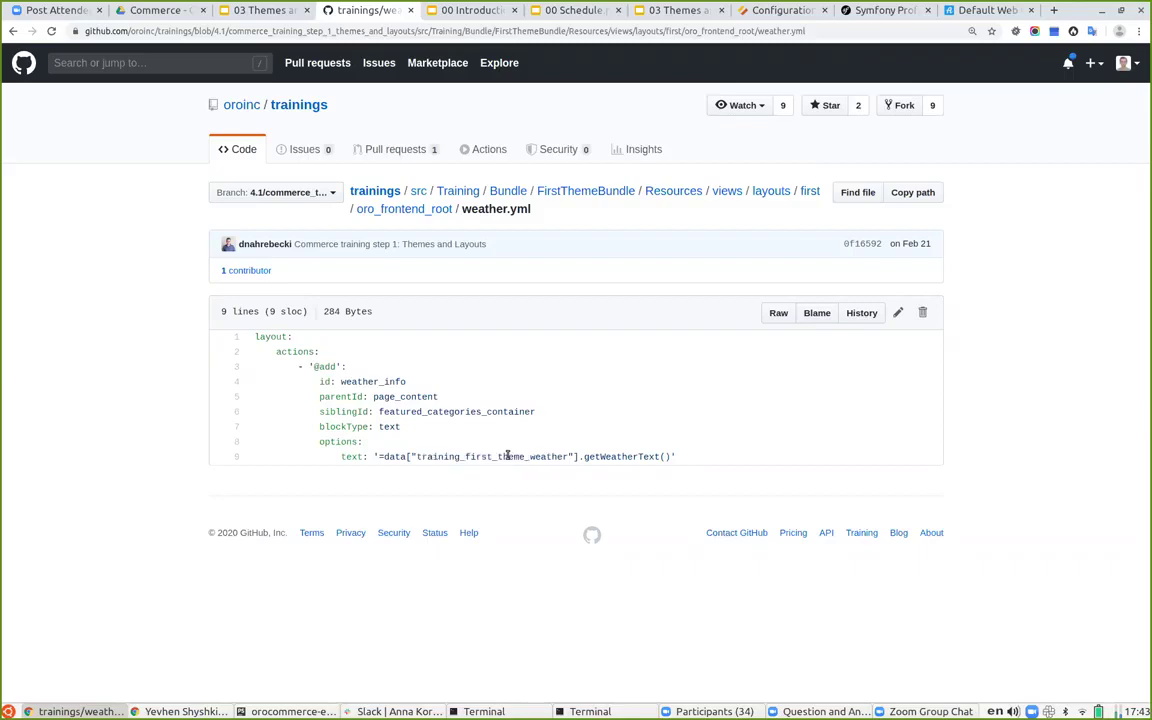
double_click(619, 457)
Copy the weather_info block id, find it in the Symfony Profiler's layout tree and open that block's details
click(357, 380)
double_click(357, 380)
drag(357, 380, 770, 102)
key(ctrl+f)
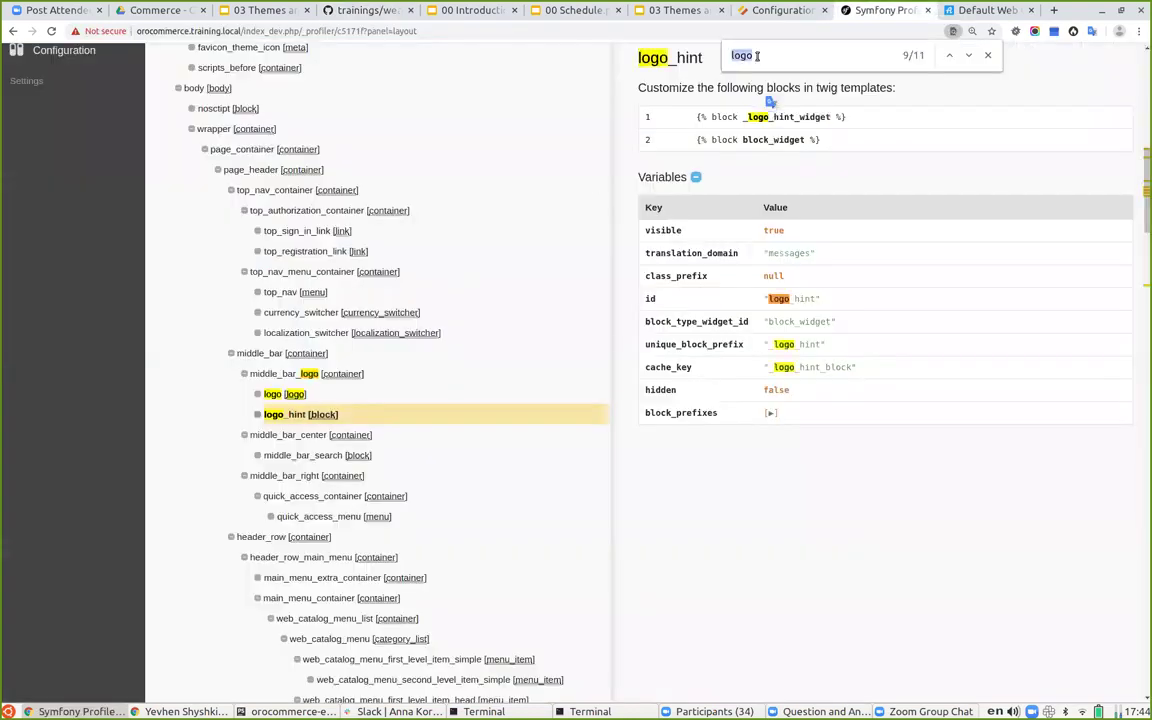
drag(763, 54, 765, 55)
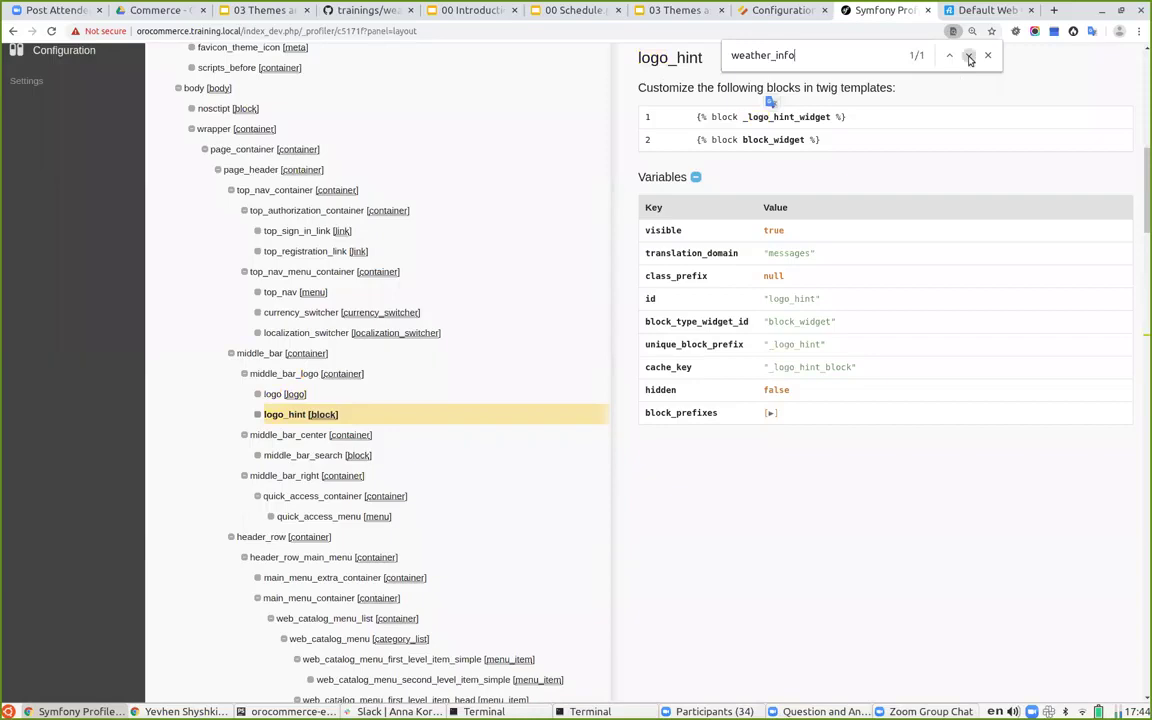
click(968, 54)
click(281, 376)
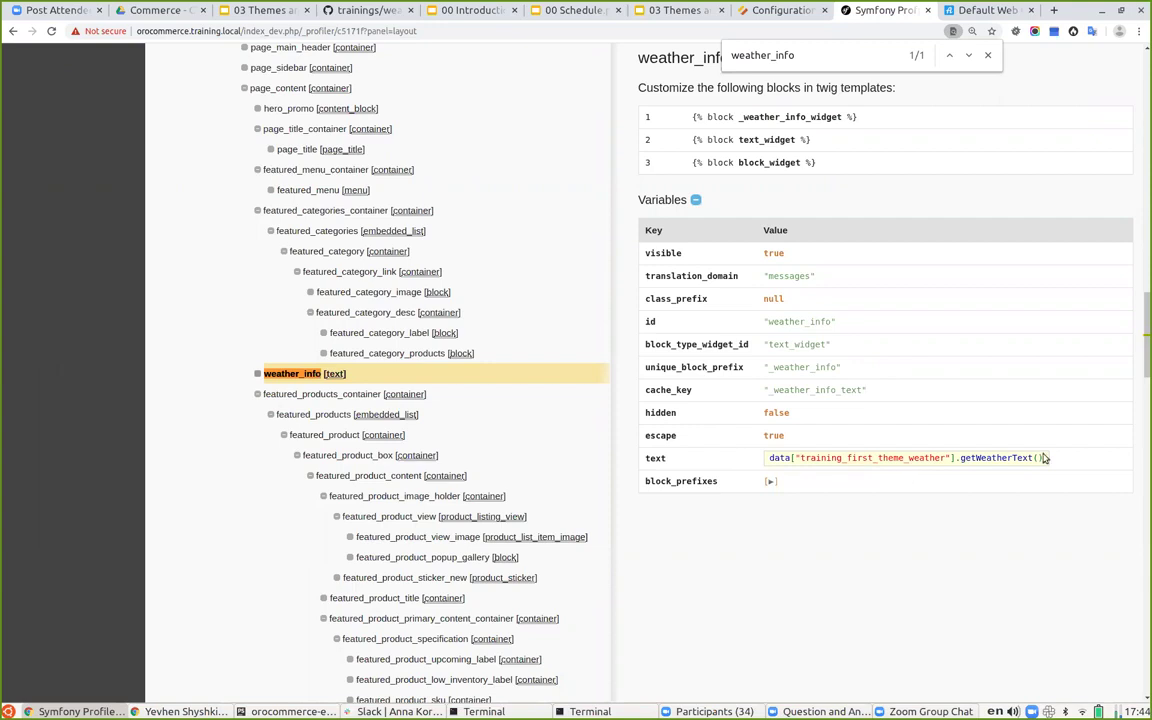
Highlight the expression in weather_info's text variable, ending on the training_first_theme_weather alias
drag(1046, 459, 928, 449)
drag(1040, 458, 766, 455)
click(799, 459)
double_click(865, 459)
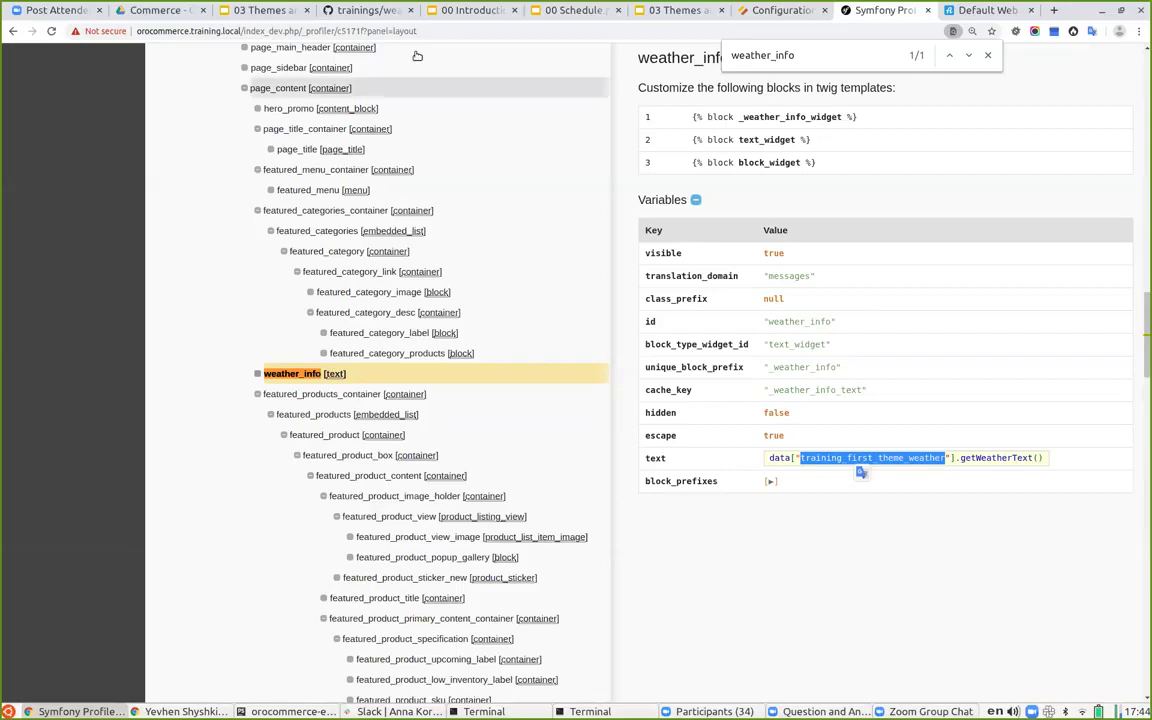
Return to the practice slides and open slide 3 with the optional Product ID block task
click(262, 10)
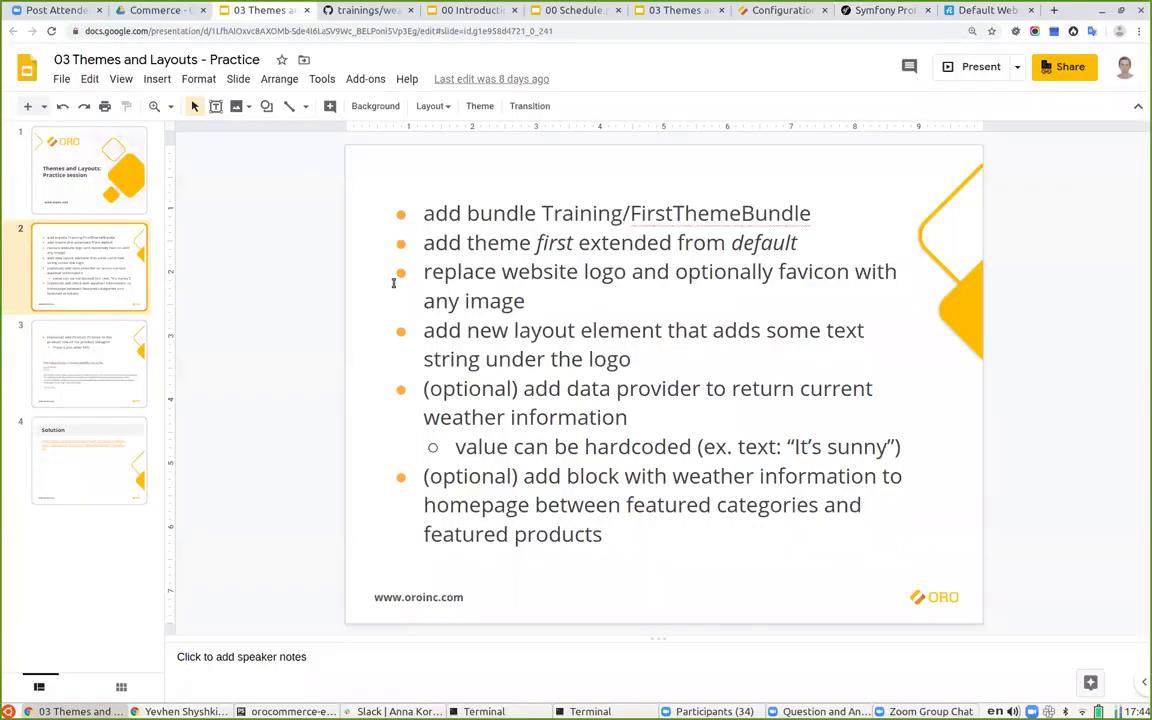
click(70, 342)
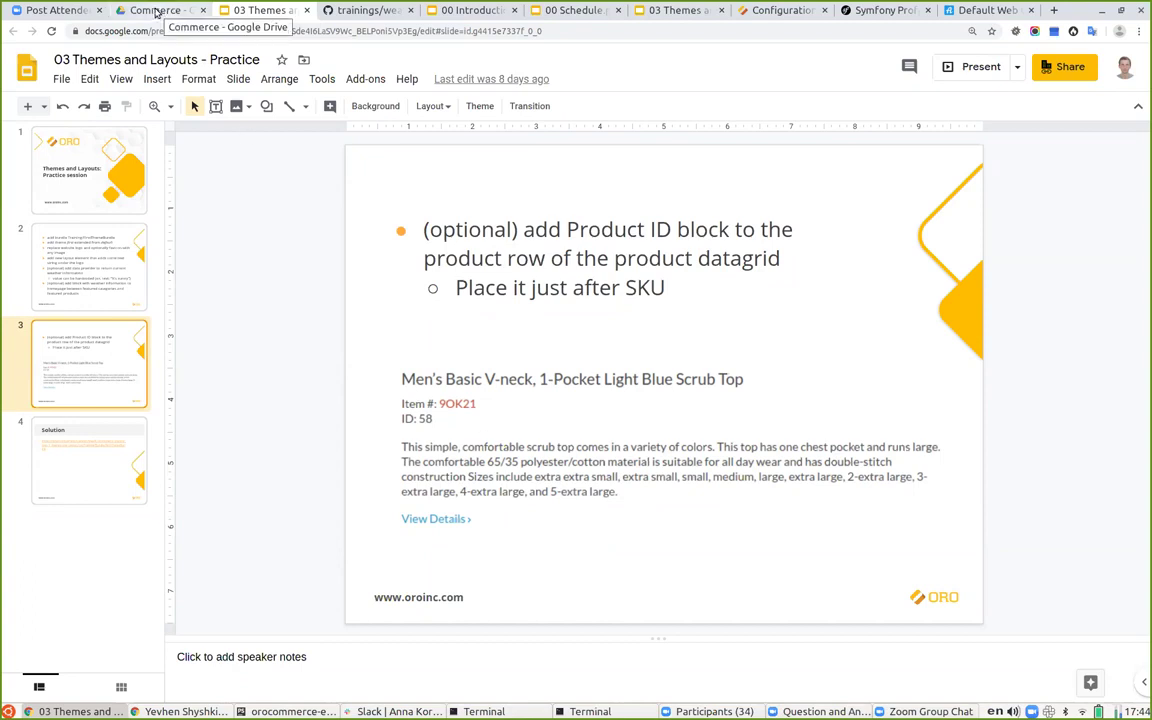
Switch to the GitHub trainings repository and open product_id.yml in the first theme's imports/oro_product_list_item folder
click(330, 12)
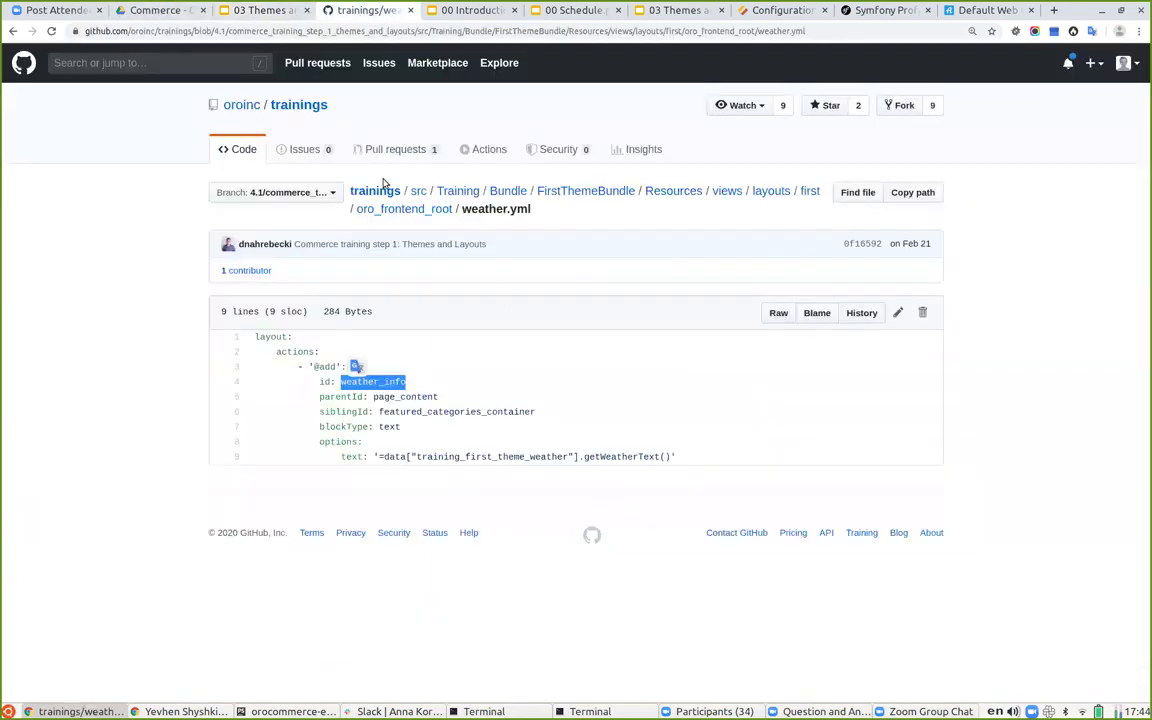
click(398, 209)
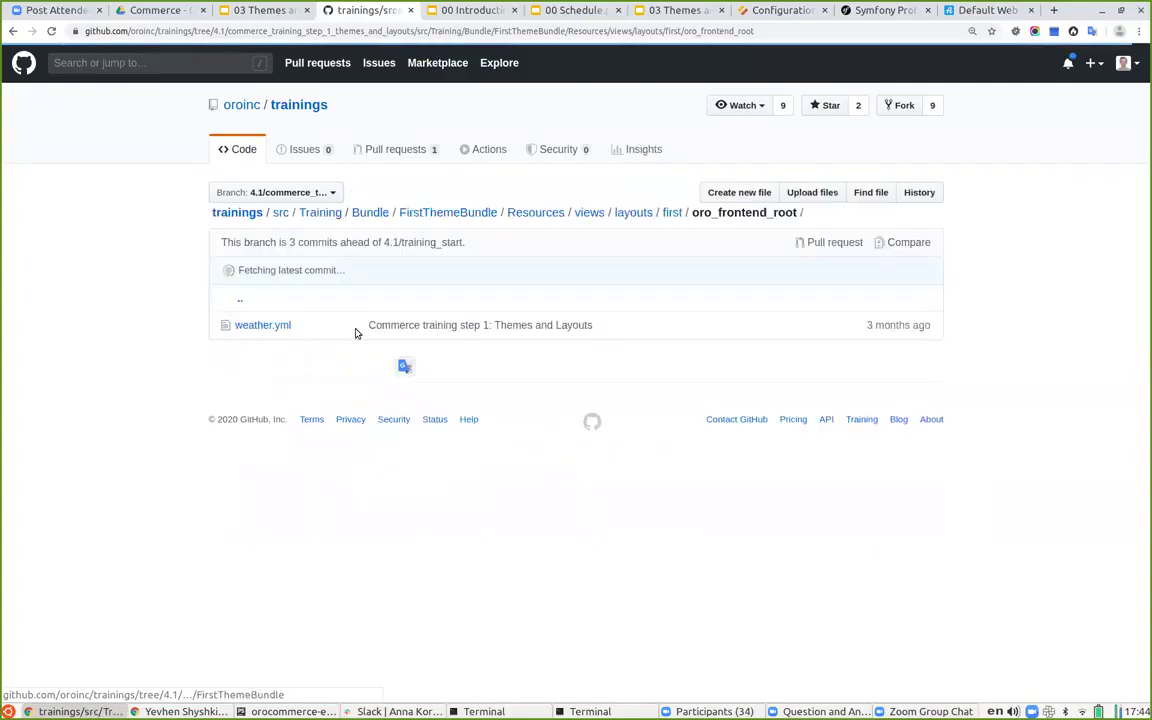
click(670, 214)
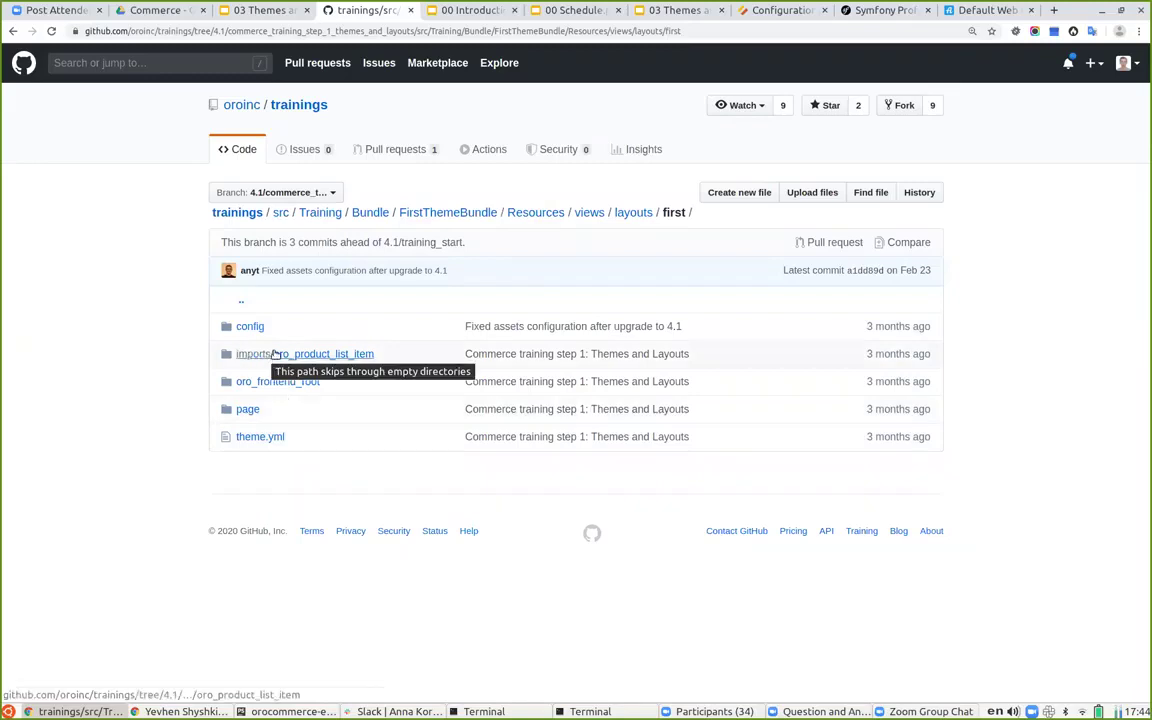
click(357, 354)
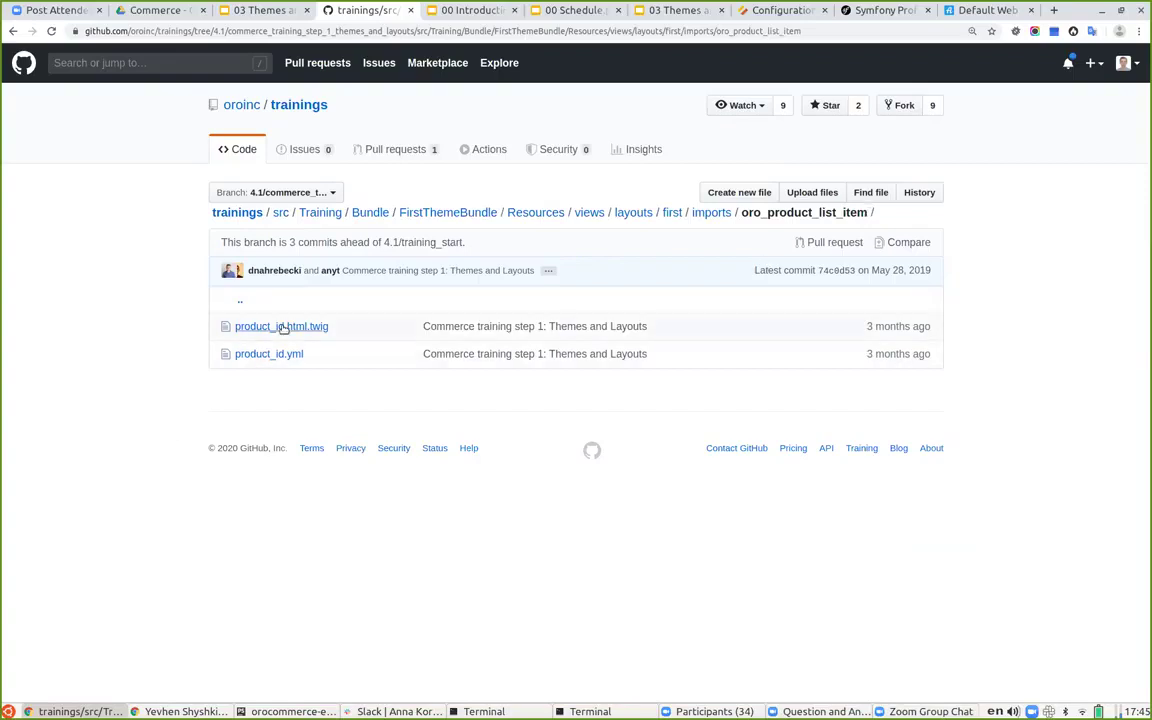
click(276, 357)
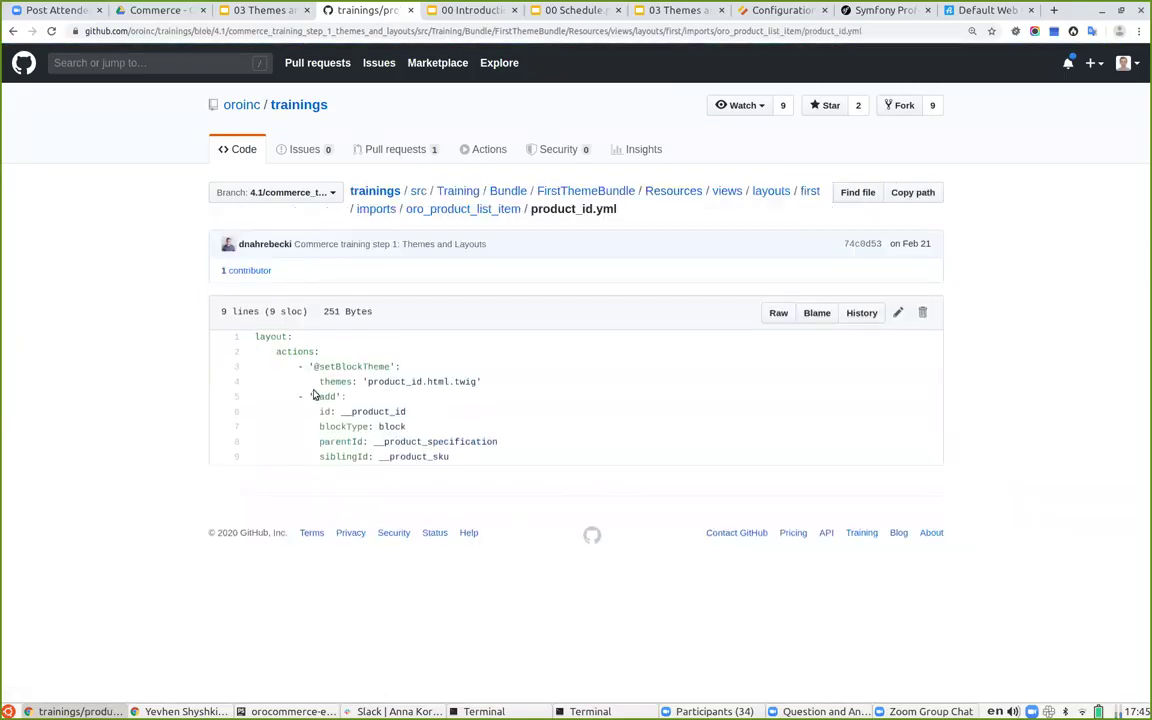
Highlight the product_id block id, the product_specification parent and the product_sku sibling in product_id.yml
drag(401, 411, 347, 411)
click(355, 424)
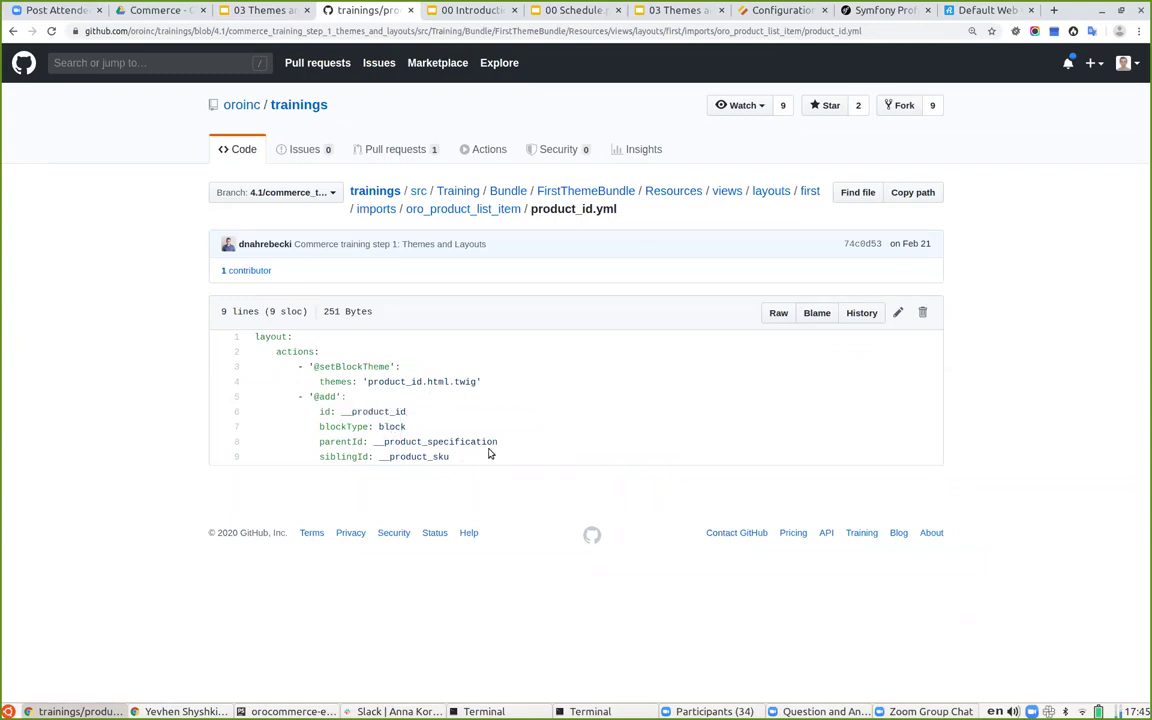
drag(497, 441, 386, 443)
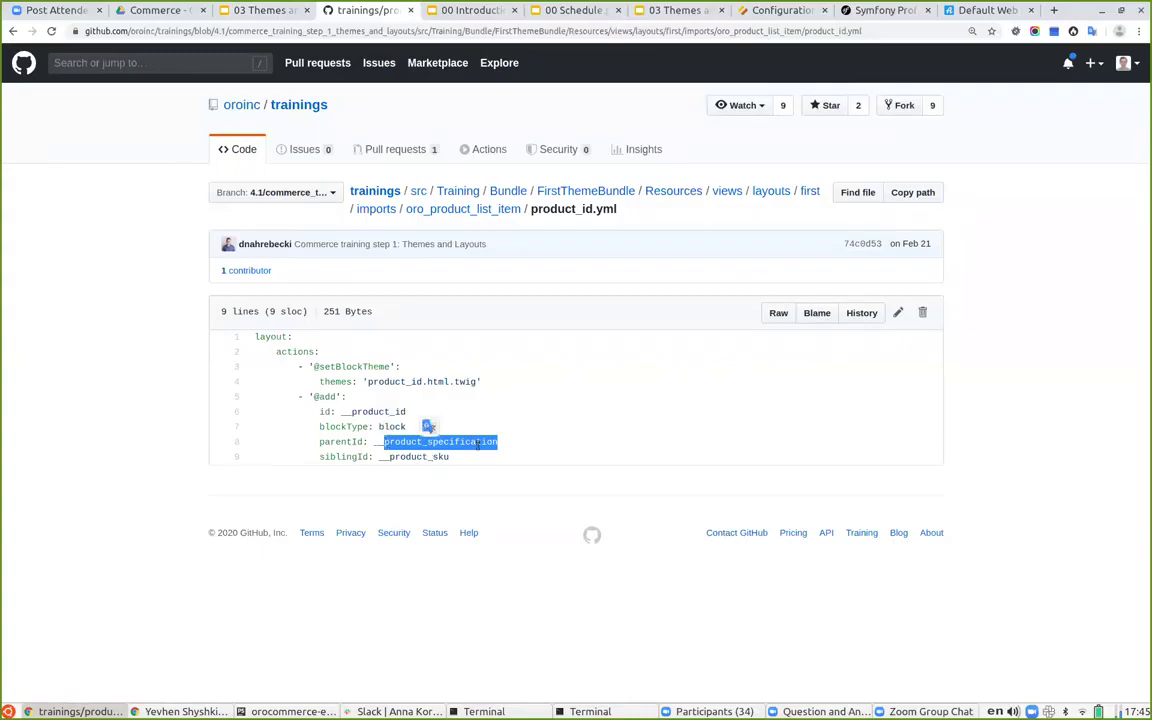
click(407, 470)
drag(390, 457, 453, 458)
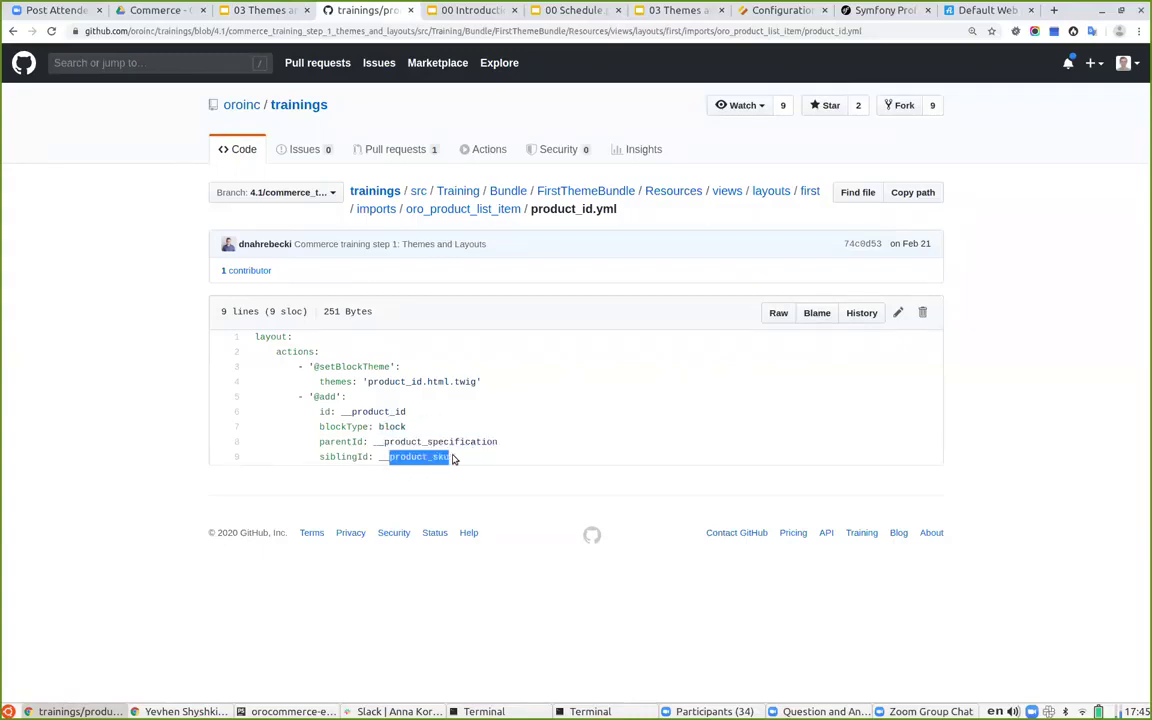
click(517, 456)
Open product_id.html.twig from the oro_product_list_item folder and highlight the product.id expression
click(12, 31)
click(290, 328)
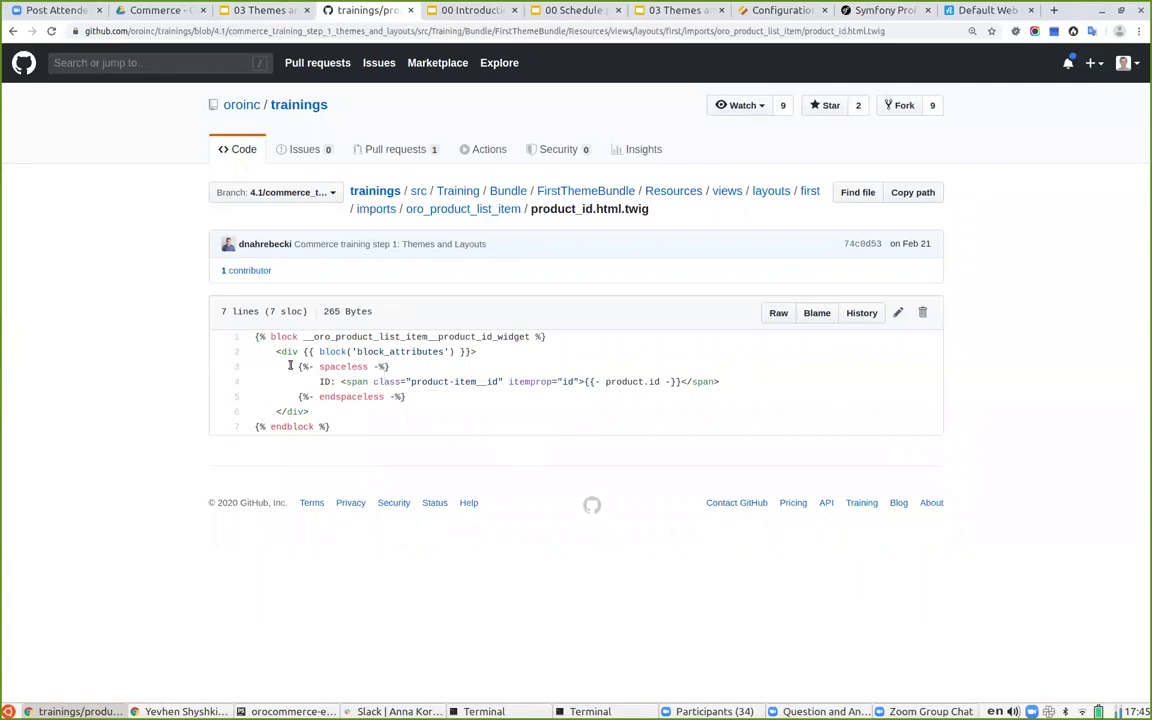
drag(607, 383, 660, 384)
click(655, 401)
Copy oro_product_list from the Twig block name and search for it in the Symfony Profiler's layout tree
drag(314, 337, 400, 337)
key(ctrl+c)
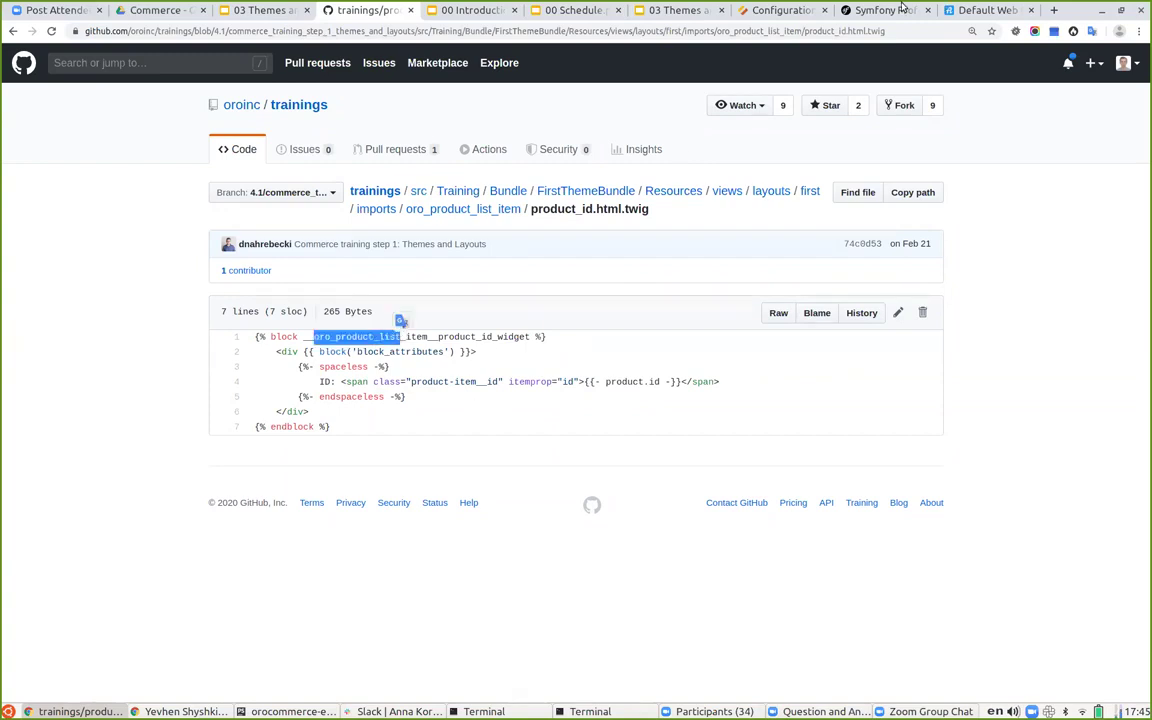
click(885, 10)
key(ctrl+f)
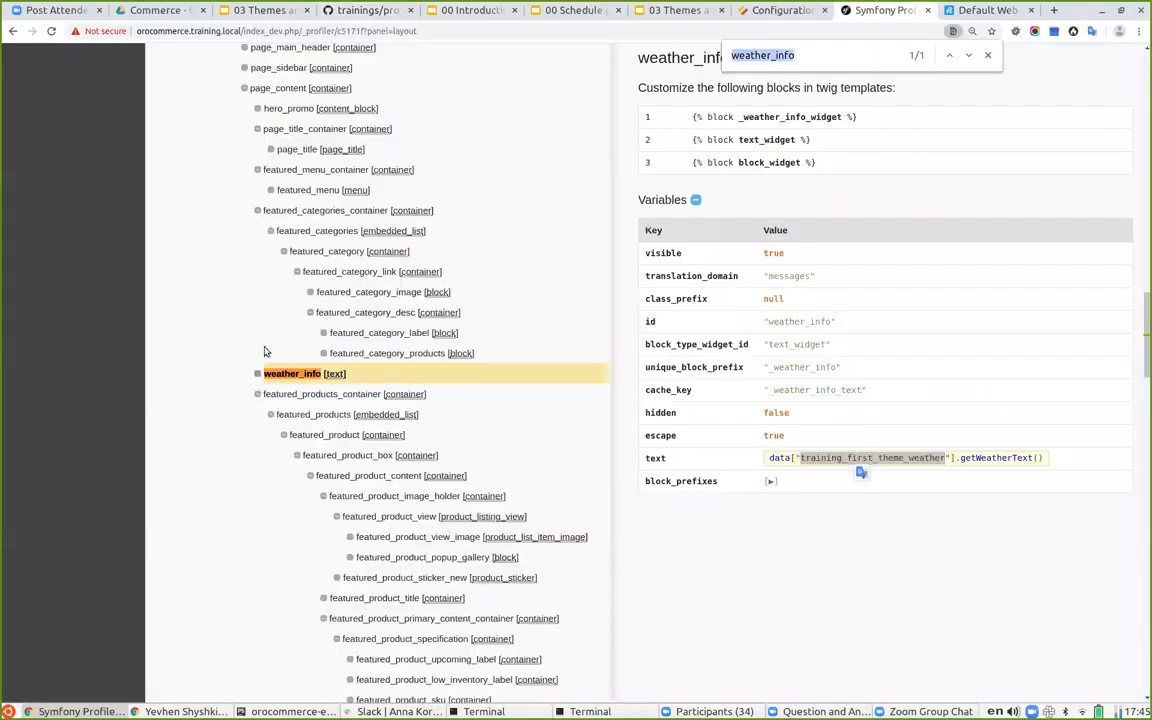
key(ctrl+v)
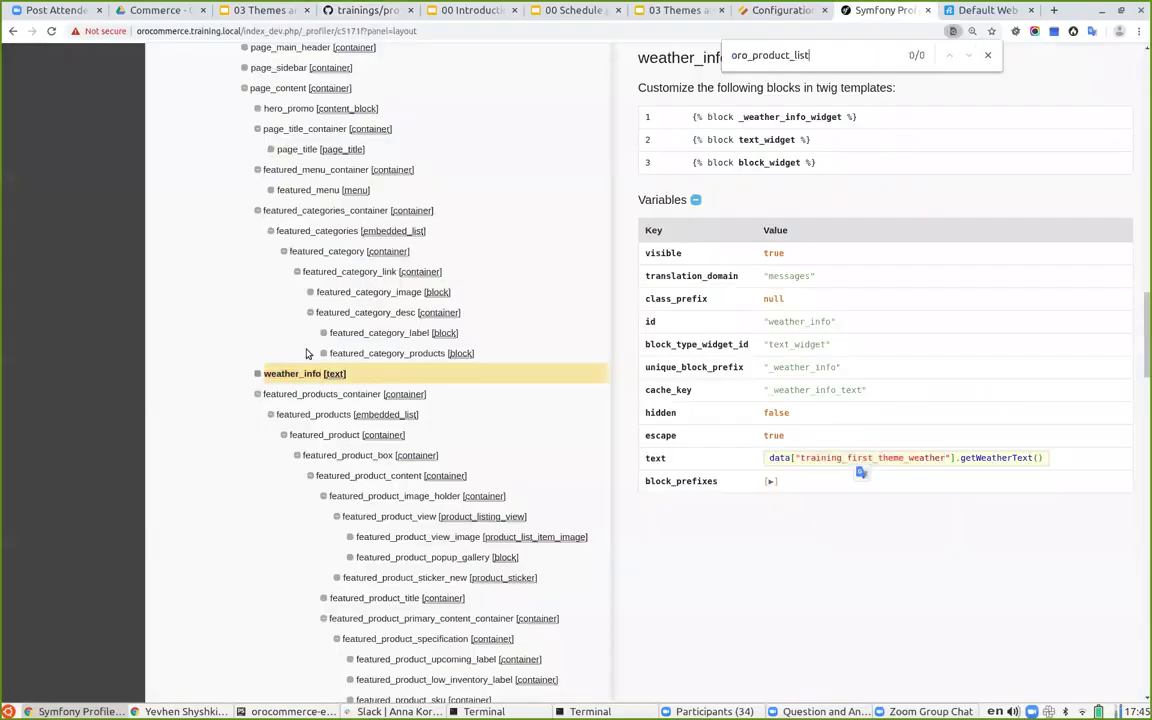
Highlight product_id in the Twig block name, search the Symfony Profiler's layout tree for product_id and go through all matches
click(986, 10)
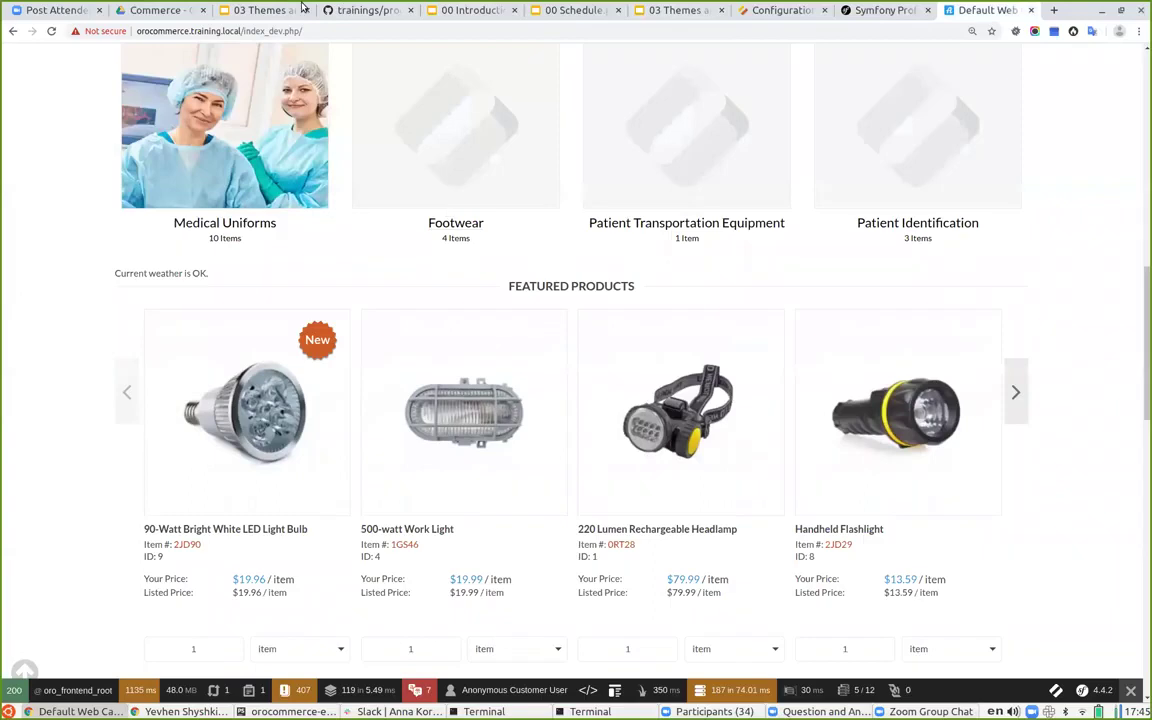
key(ctrl+4)
click(439, 341)
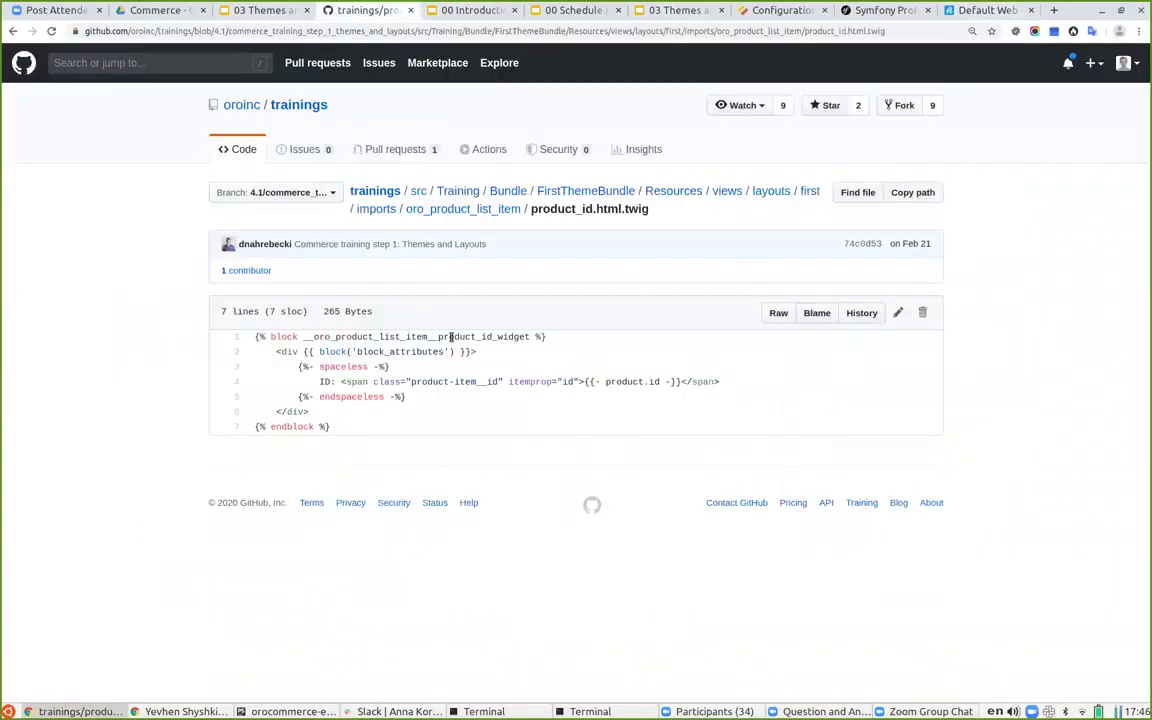
drag(439, 341, 492, 338)
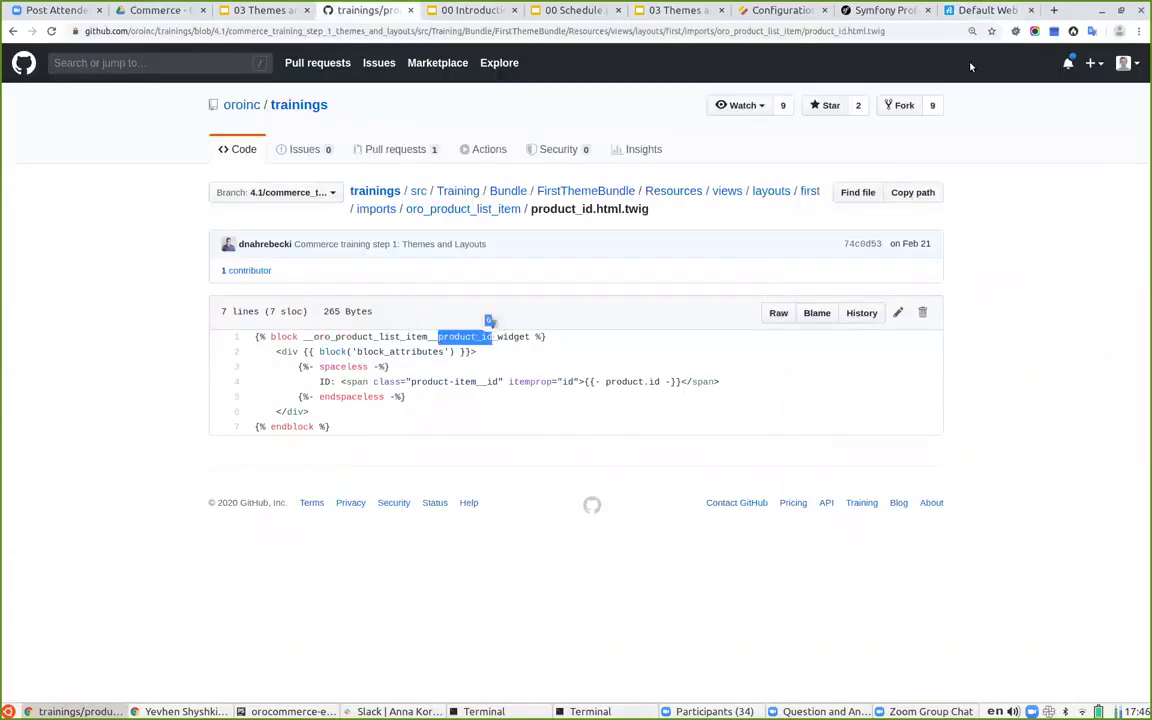
click(972, 10)
click(920, 9)
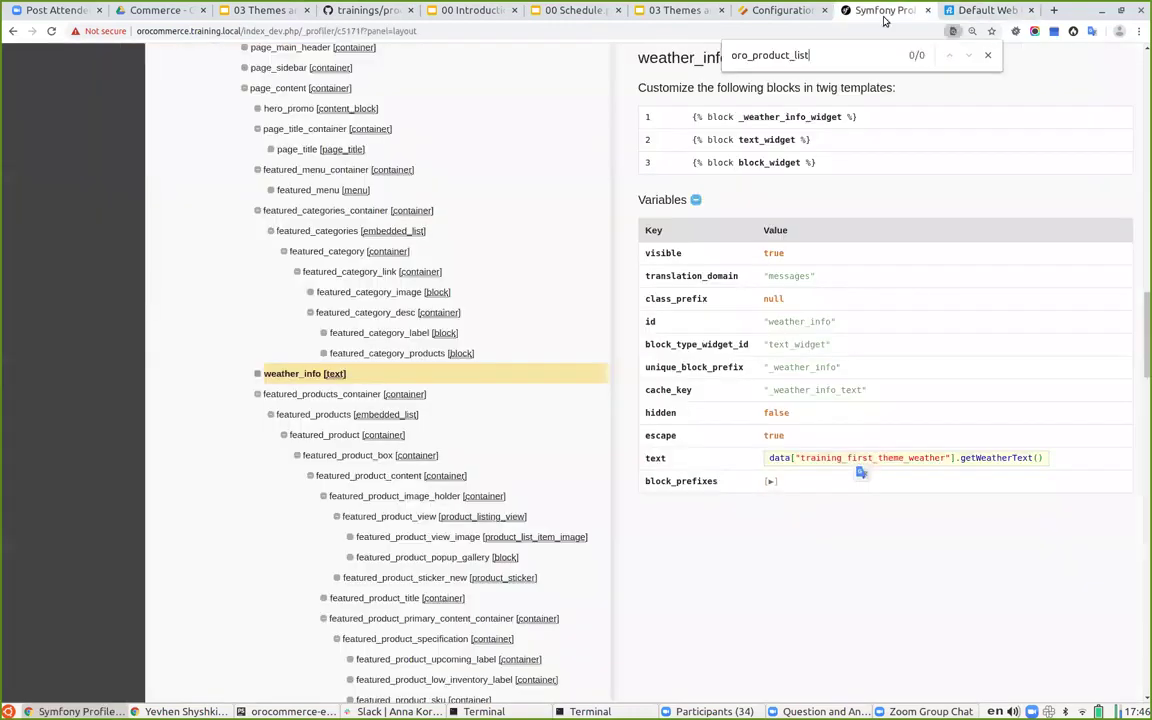
key(ctrl+f)
text(product_id)
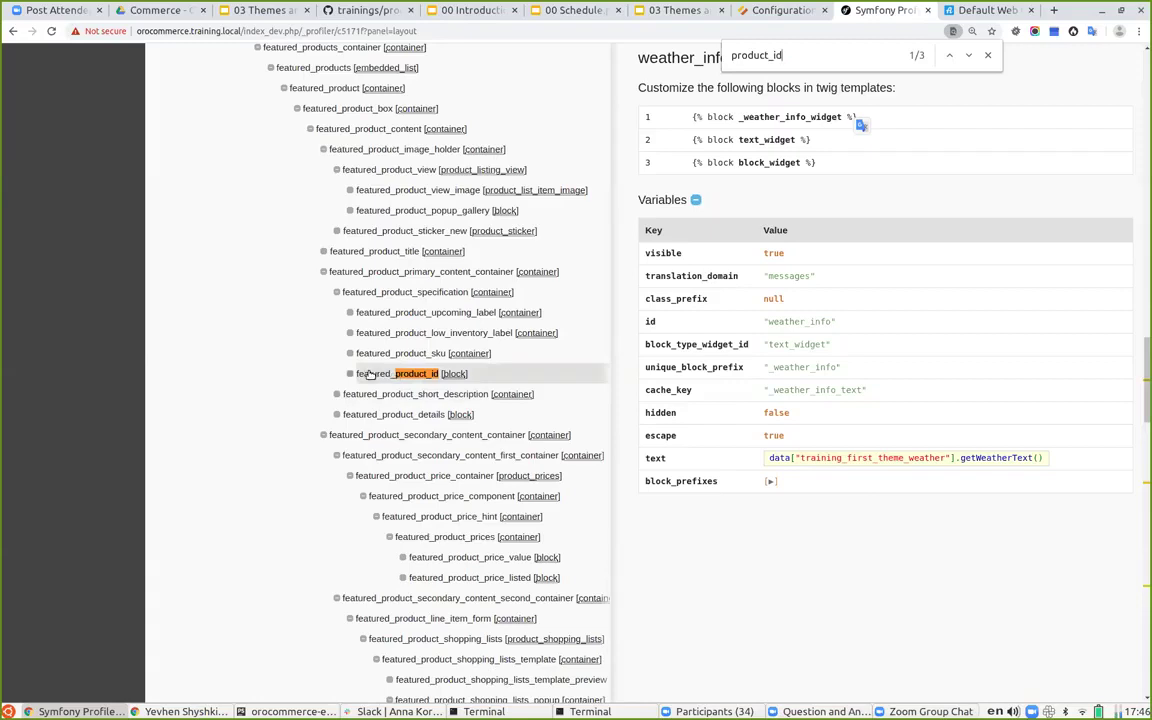
click(968, 55)
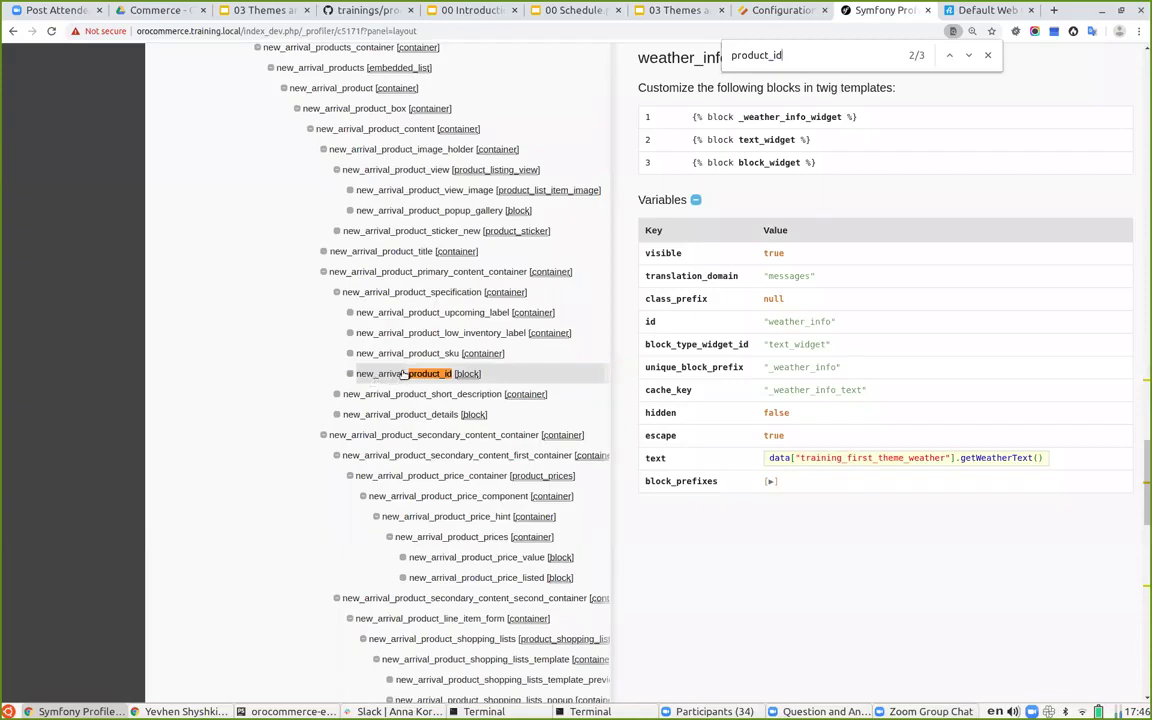
click(968, 55)
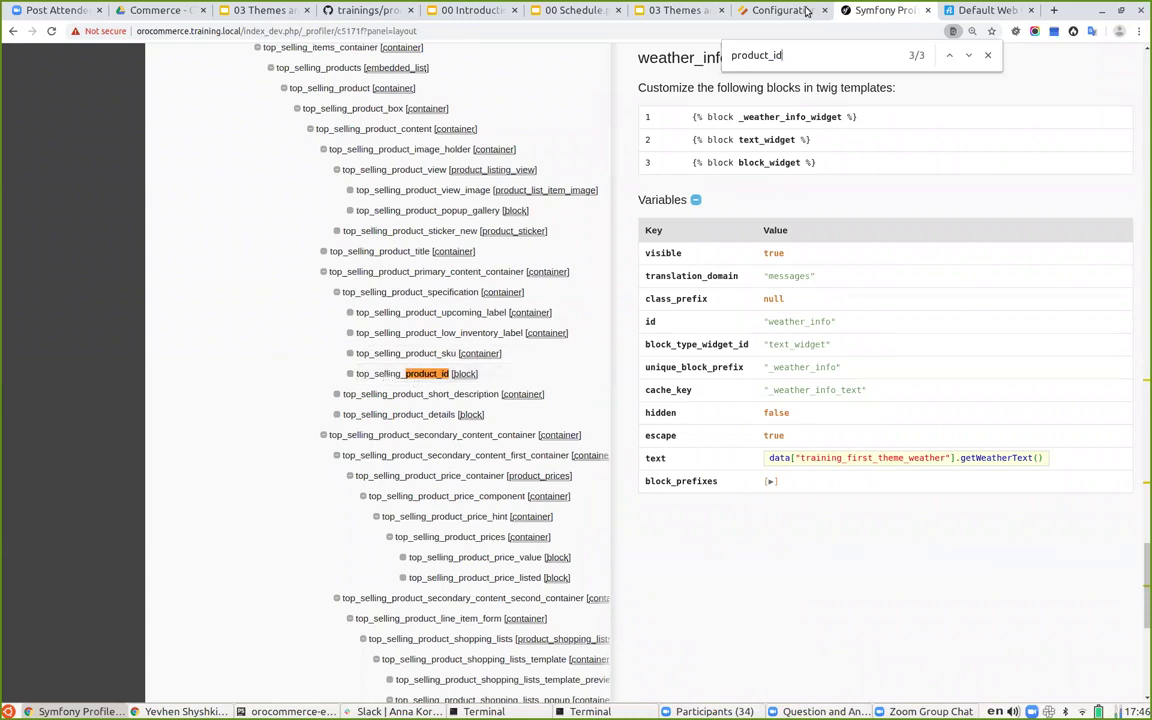
Examine the product ID lines on the storefront homepage in the Featured Products, New Arrivals and Top Selling Items sections
click(985, 10)
scroll(445, 417, up, 4)
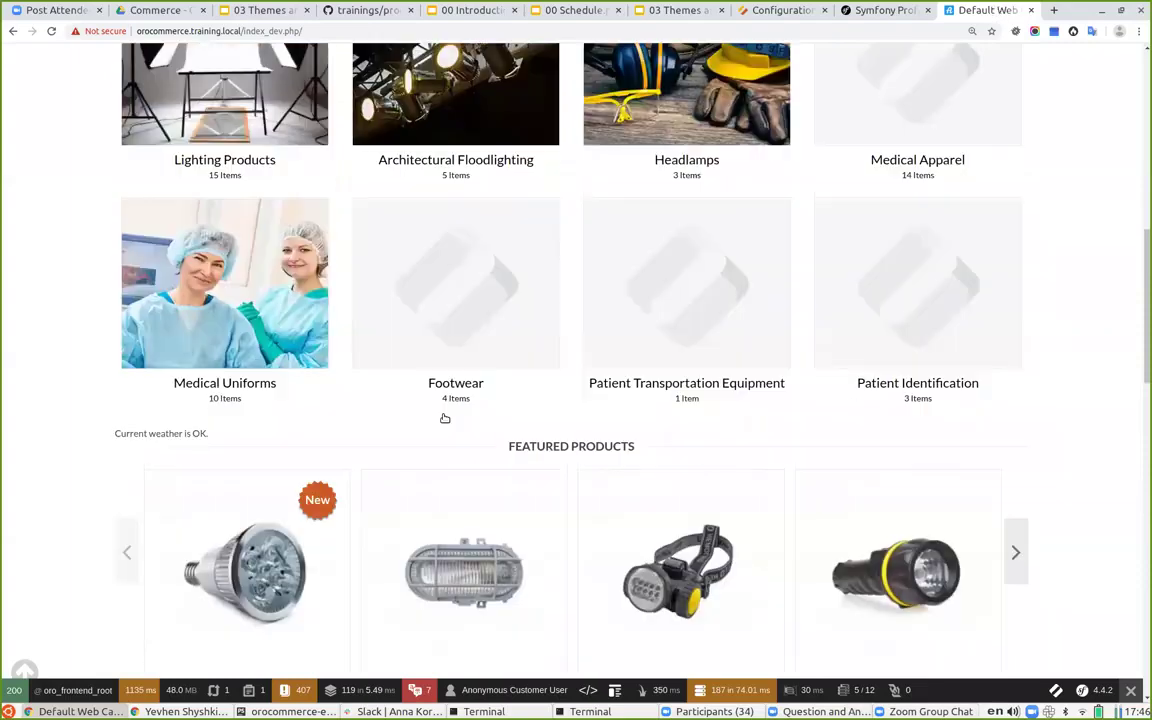
scroll(650, 437, down, 3)
scroll(592, 366, down, 3)
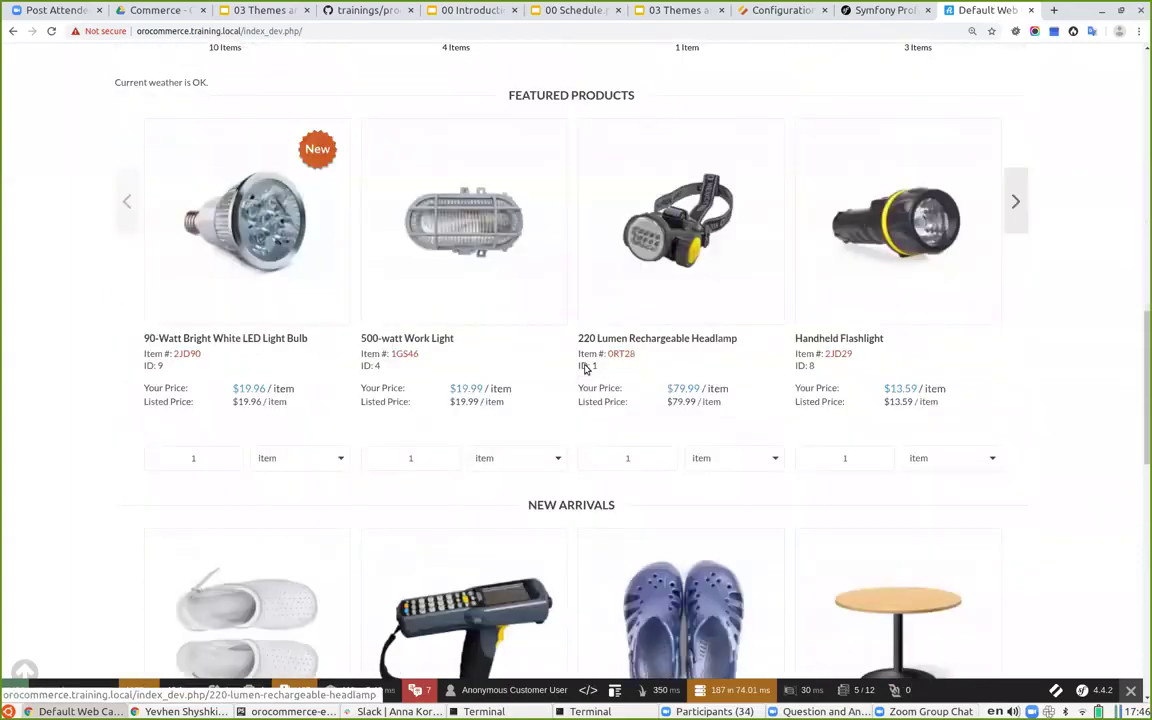
scroll(674, 525, down, 5)
scroll(701, 375, down, 2)
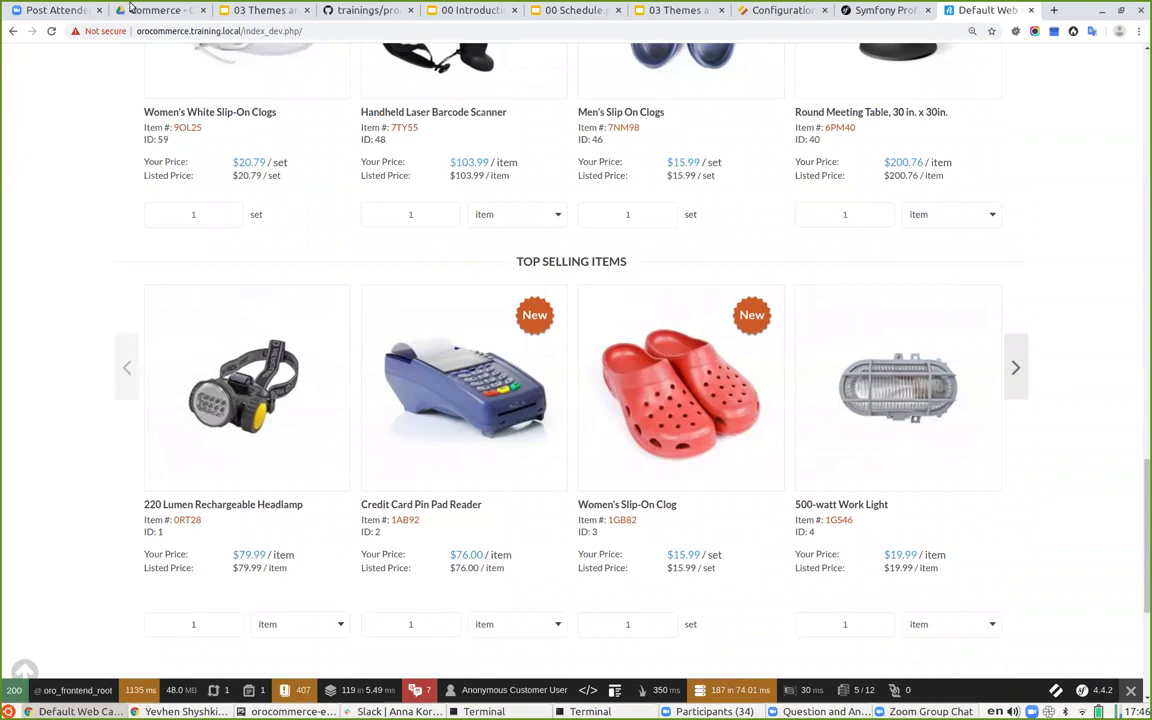
Return to the 03 Themes and Layouts practice slides at the optional Product ID block task
click(257, 10)
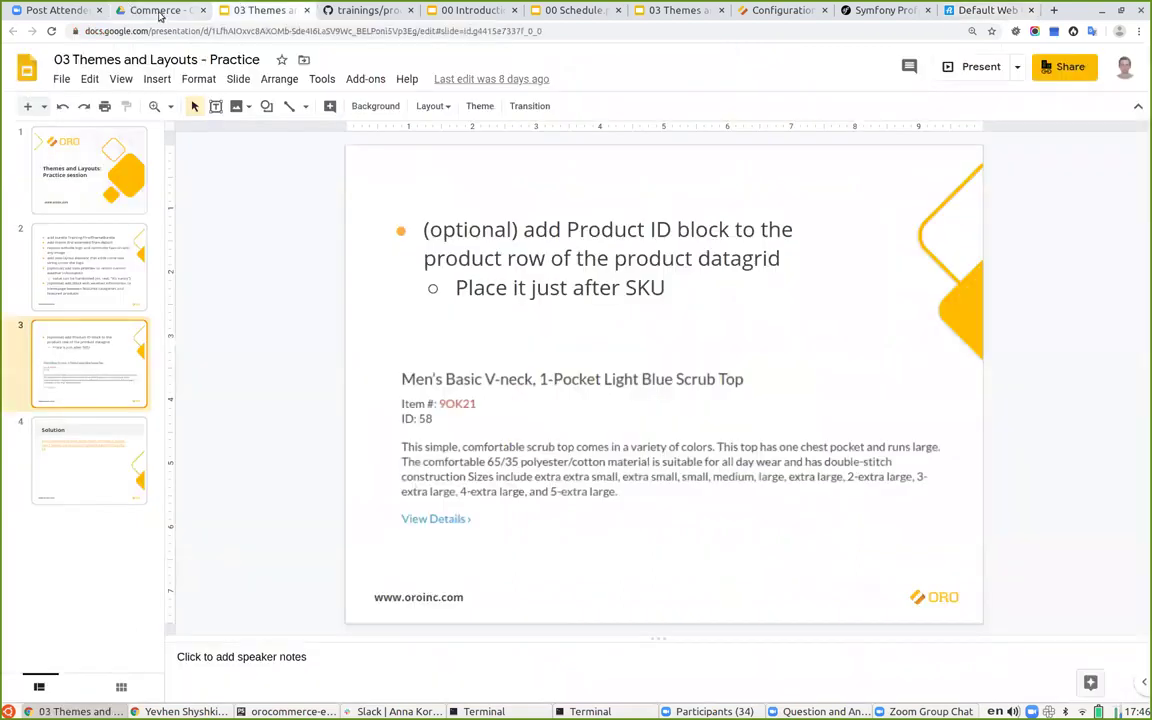
click(159, 12)
click(220, 10)
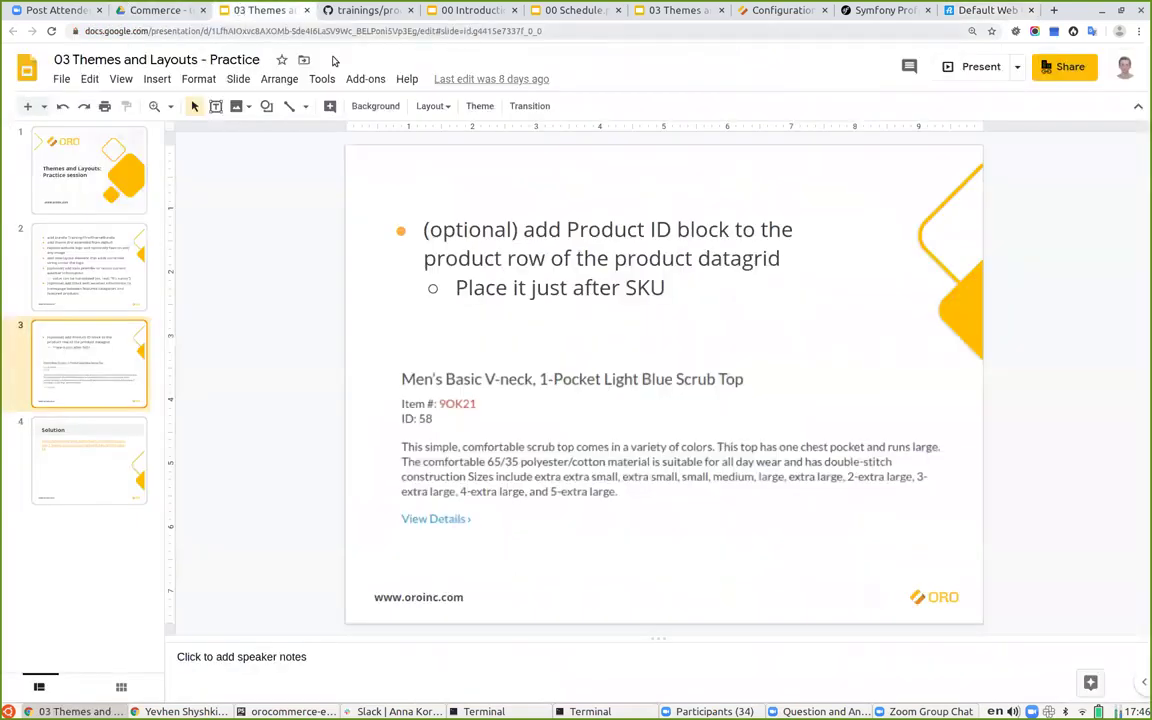